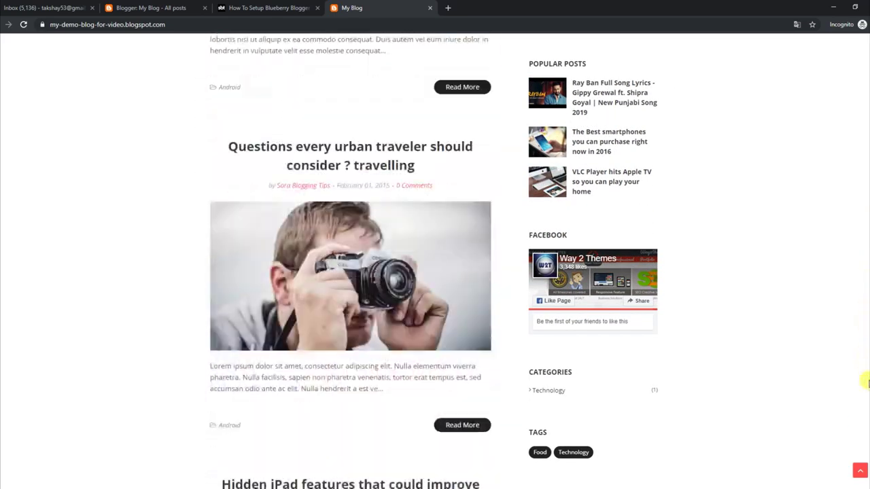
# Look over the demo blog's homepage down to the footer widgets and back to the header.
pyautogui.scroll(-5, 867, 406)
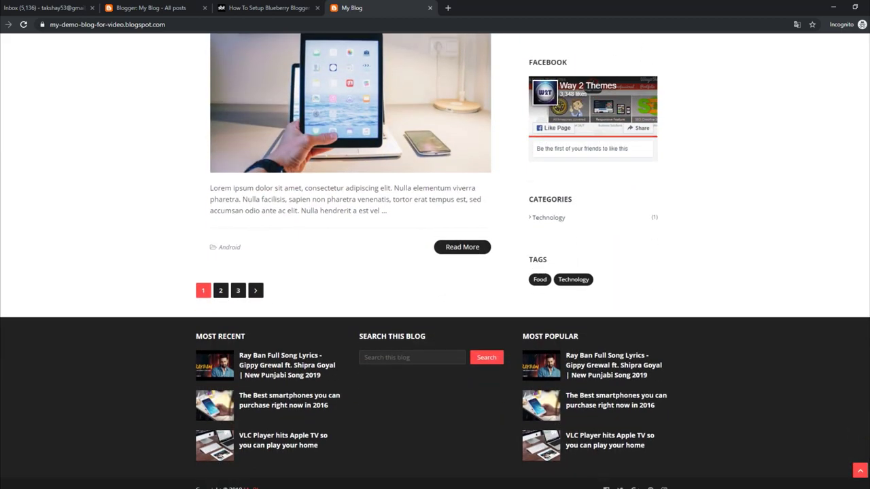
pyautogui.scroll(20, 435, 272)
pyautogui.scroll(13, 435, 272)
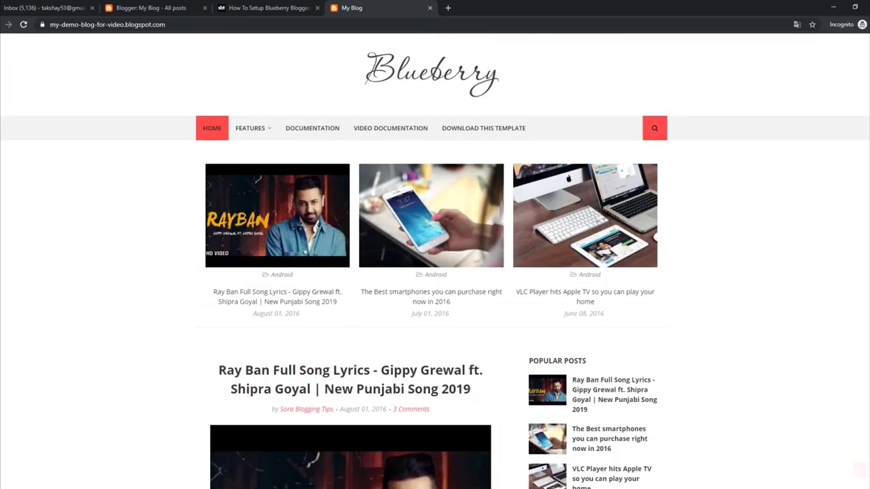
# Read the Blueberry template setup guide's Main Menu section, covering normal links and the underscore prefixes for sub-link levels.
pyautogui.click(275, 8)
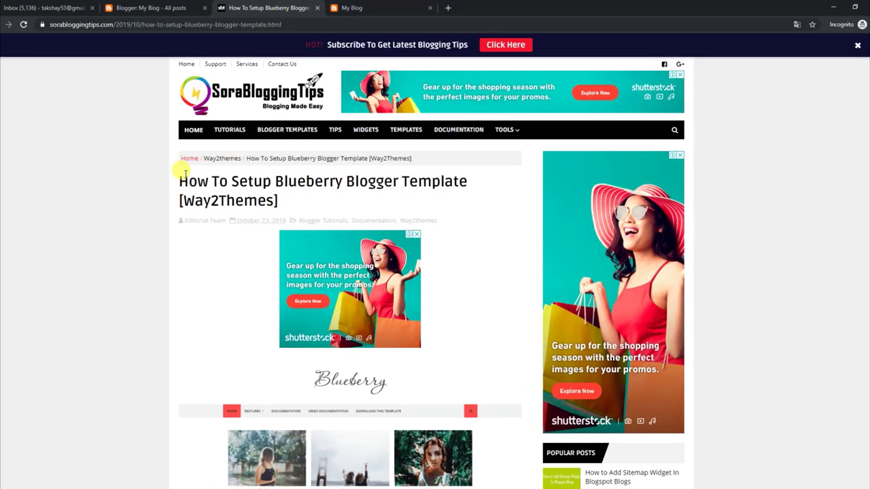
pyautogui.moveTo(179, 174); pyautogui.dragTo(290, 207)
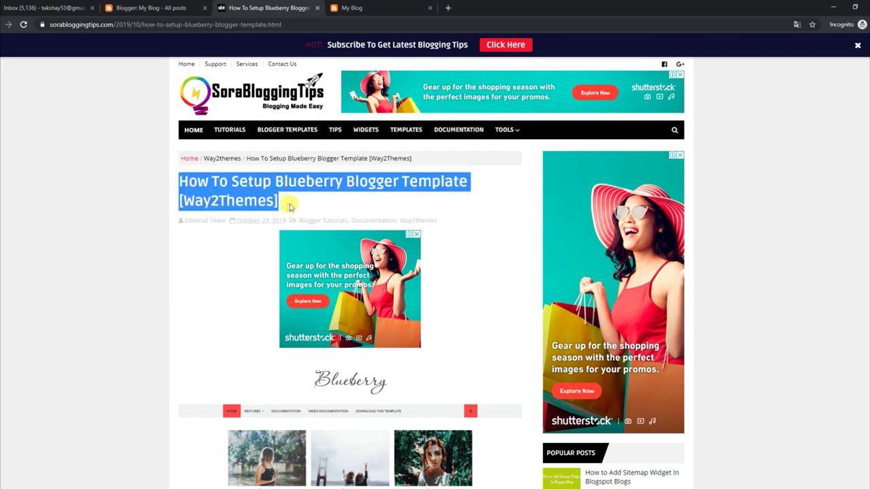
pyautogui.click(332, 204)
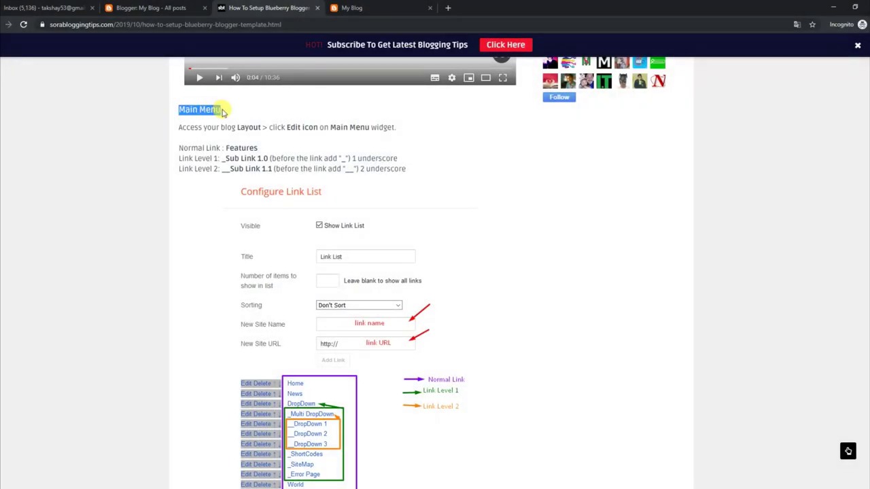
pyautogui.moveTo(179, 127); pyautogui.dragTo(400, 134)
pyautogui.moveTo(179, 147); pyautogui.dragTo(262, 151)
pyautogui.moveTo(179, 157); pyautogui.dragTo(400, 161)
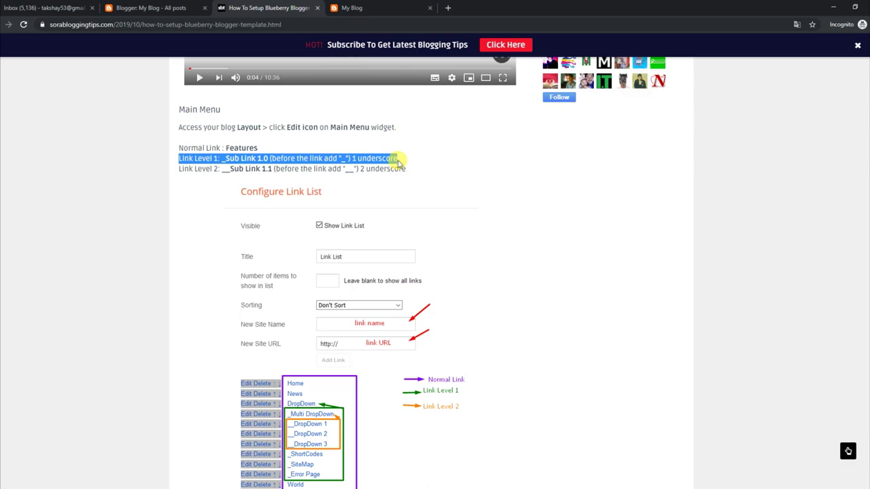
pyautogui.moveTo(178, 167); pyautogui.dragTo(398, 165)
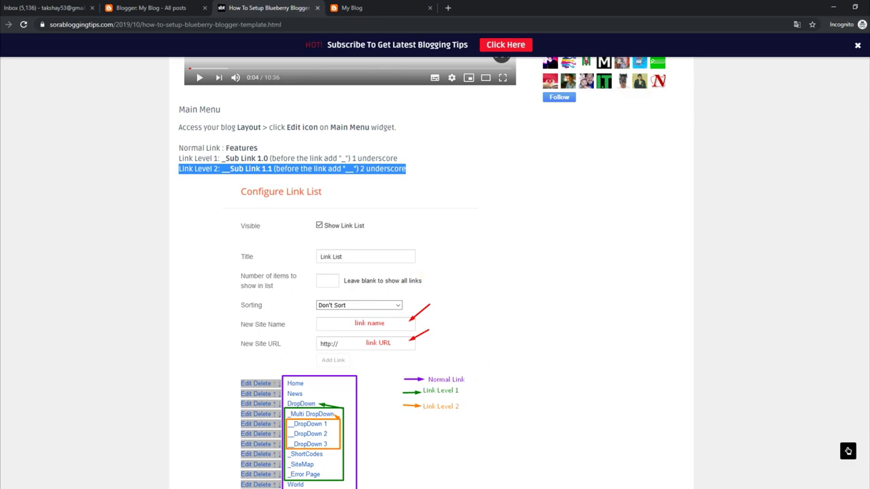
pyautogui.scroll(-2, 848, 450)
pyautogui.scroll(2, 849, 451)
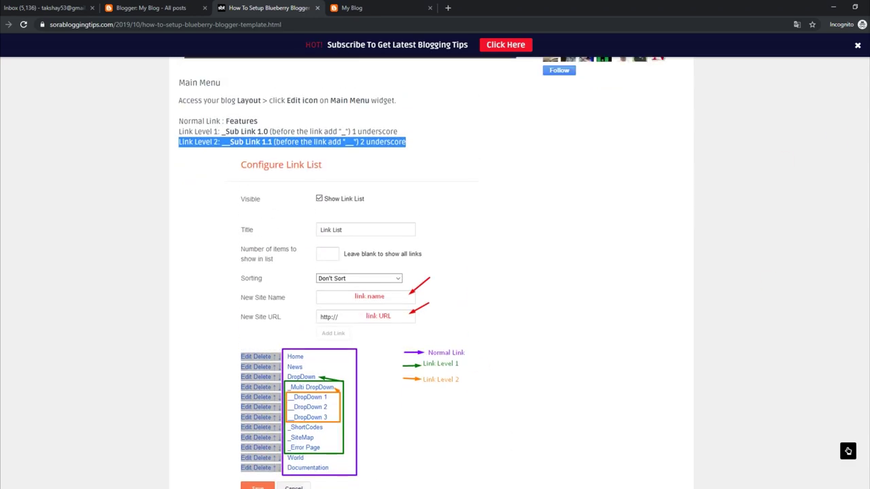
# Examine the Features menu and its Multi DropDown submenu on the demo blog.
pyautogui.click(408, 7)
pyautogui.moveTo(250, 129)
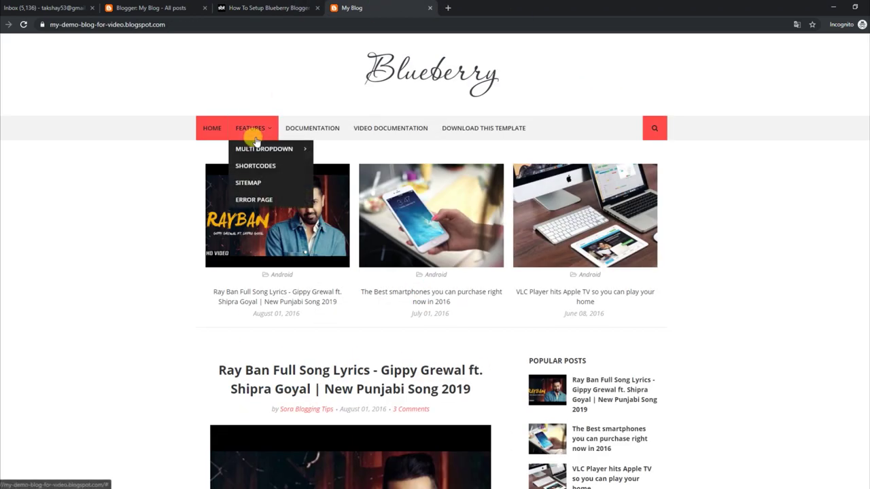
pyautogui.moveTo(272, 149)
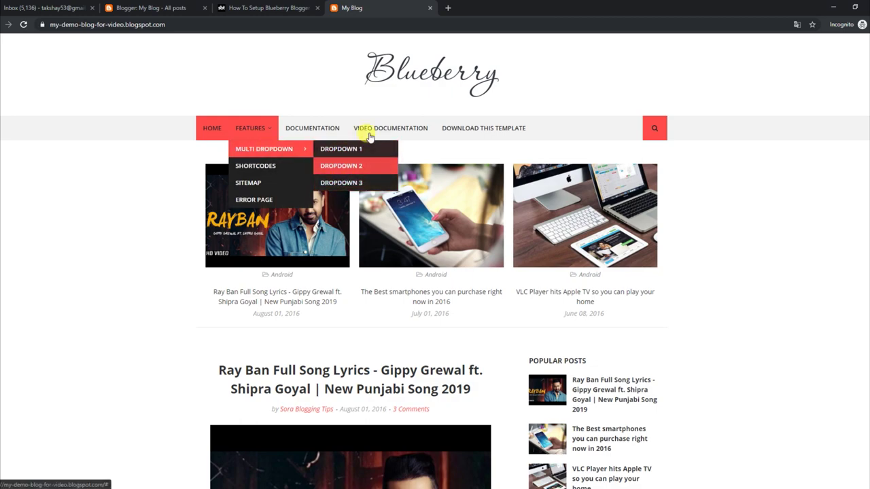
# Open the Main Menu section's Link List gadget for editing from the Blogger layout and bring its links into view.
pyautogui.click(184, 8)
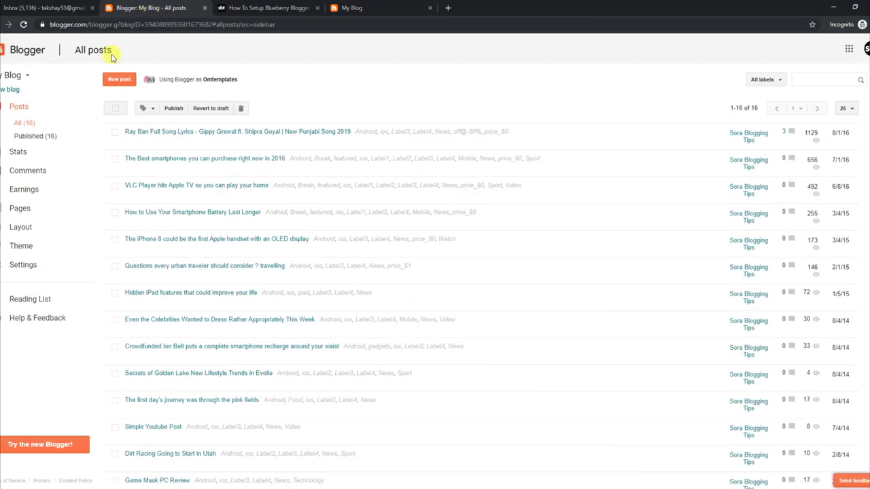
pyautogui.click(39, 235)
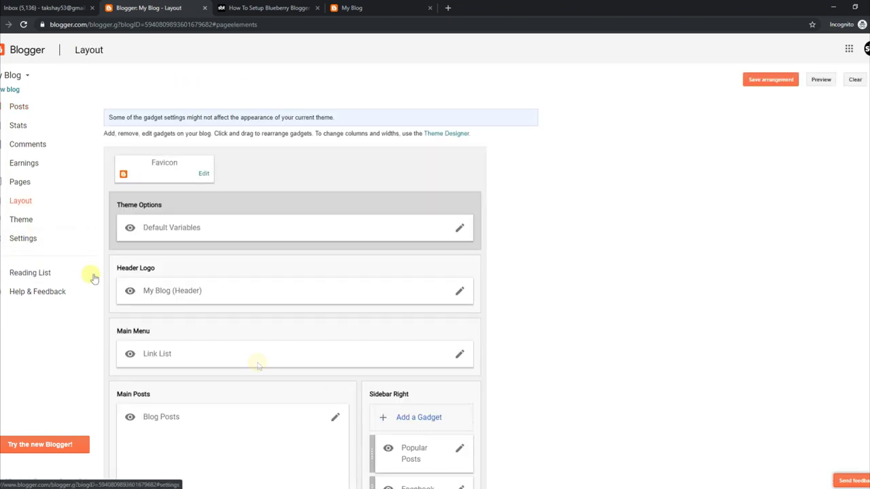
pyautogui.click(460, 355)
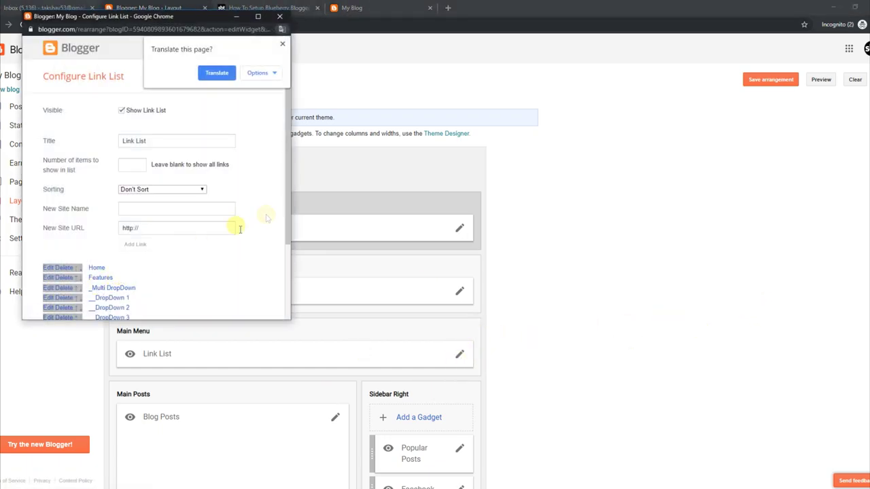
pyautogui.click(283, 44)
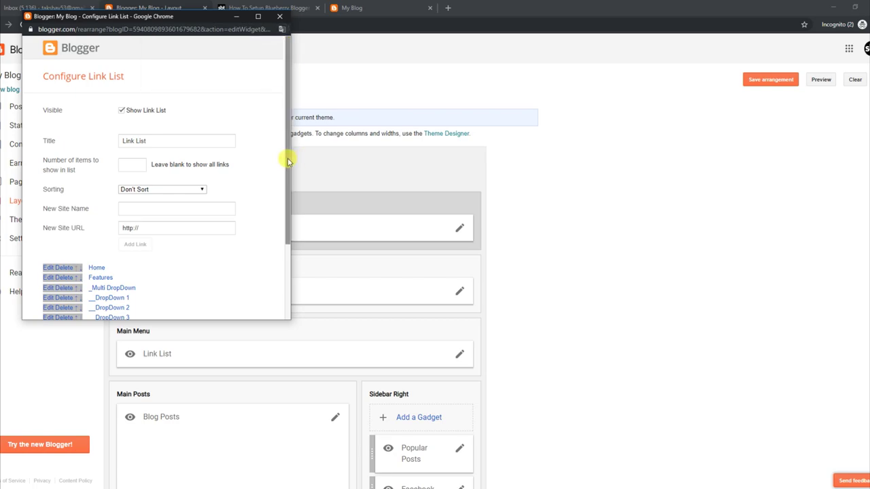
pyautogui.moveTo(288, 161); pyautogui.dragTo(277, 237)
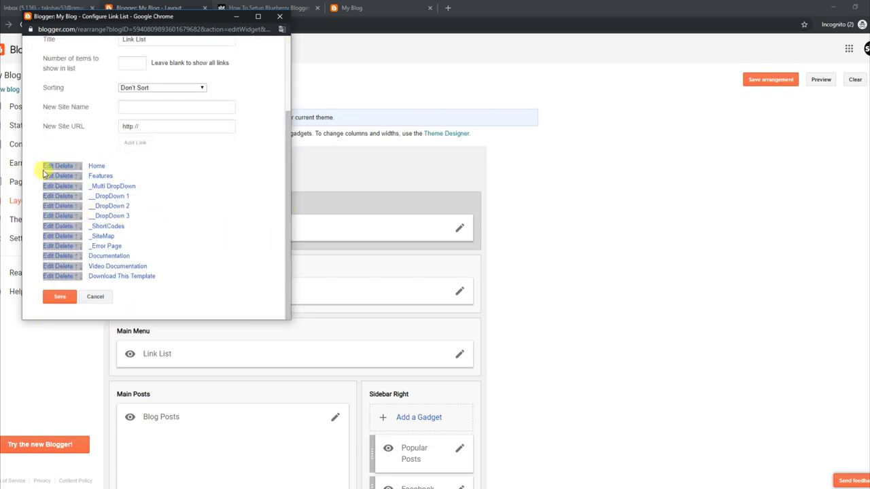
# Rename the "__DropDown 1" menu link as "__Link 1" and save the Link List gadget.
pyautogui.click(49, 196)
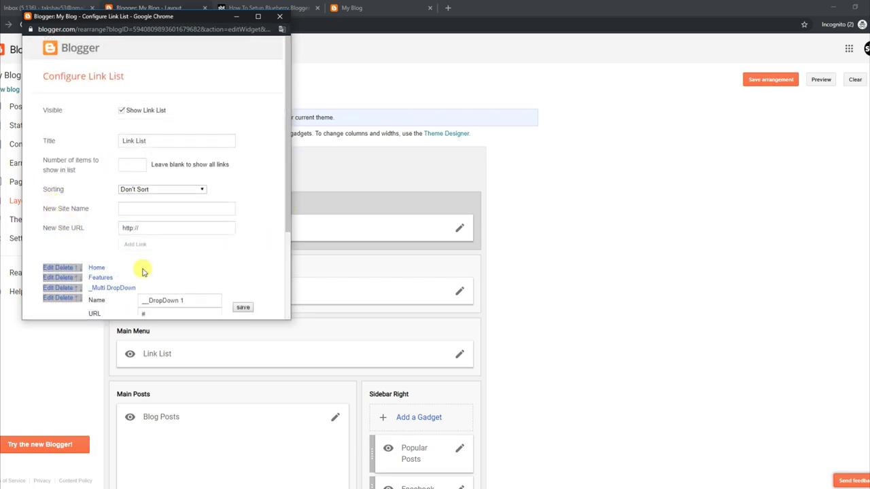
pyautogui.scroll(-1, 283, 240)
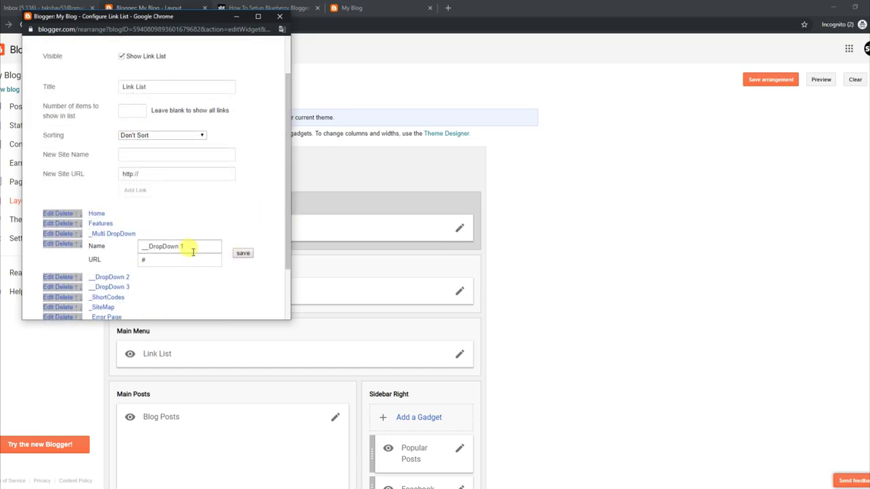
pyautogui.moveTo(180, 246); pyautogui.dragTo(145, 244)
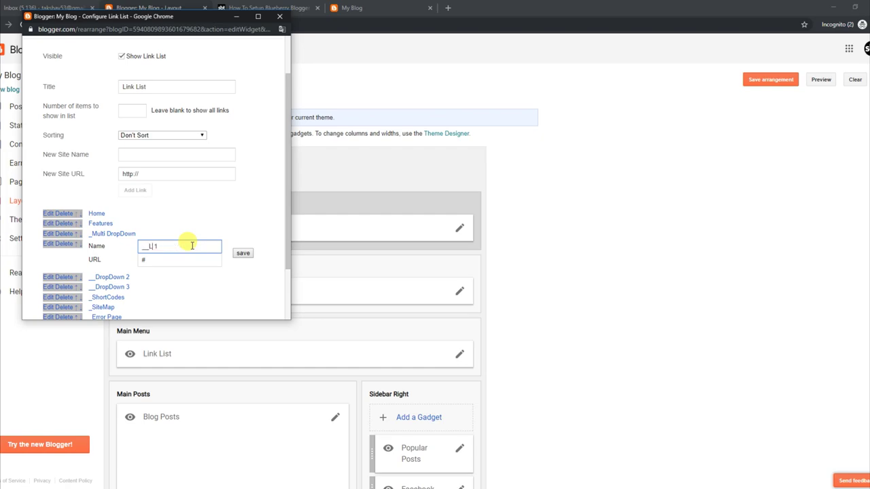
pyautogui.click(243, 252)
pyautogui.moveTo(285, 227); pyautogui.dragTo(286, 301)
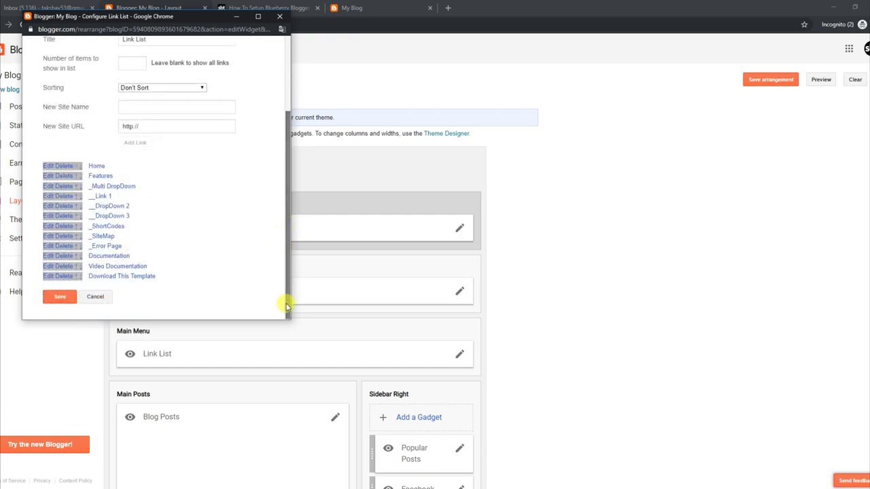
pyautogui.click(58, 301)
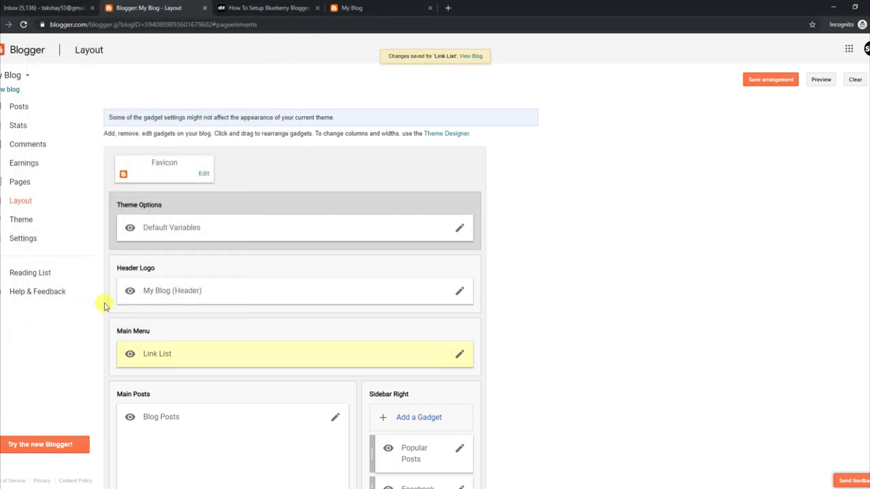
# Reload the demo blog and check the Multi DropDown submenu under Features.
pyautogui.click(262, 8)
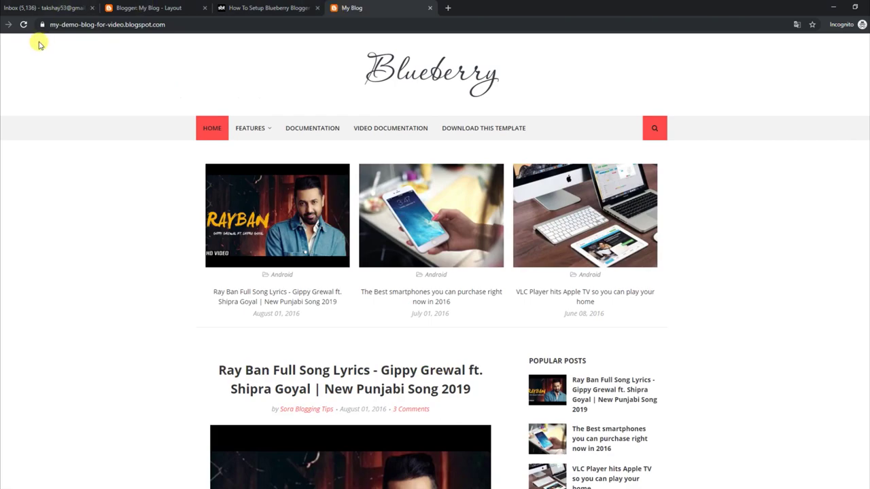
pyautogui.click(24, 27)
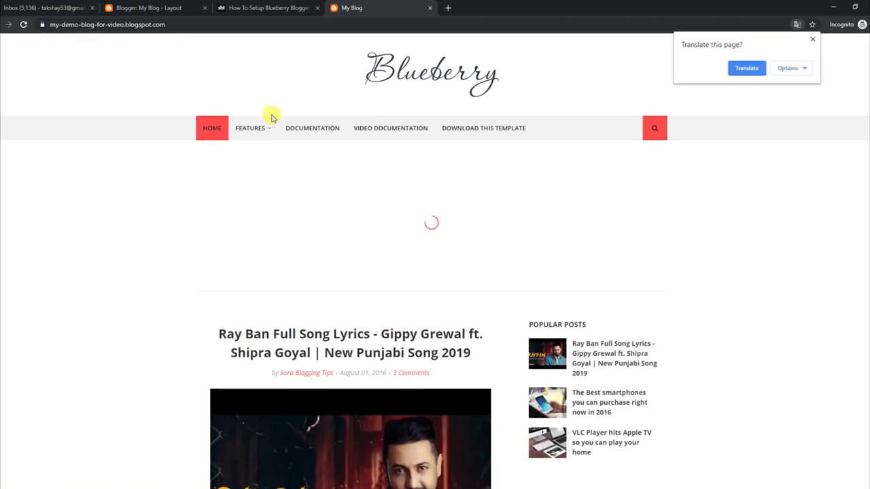
pyautogui.moveTo(261, 127)
pyautogui.moveTo(286, 149)
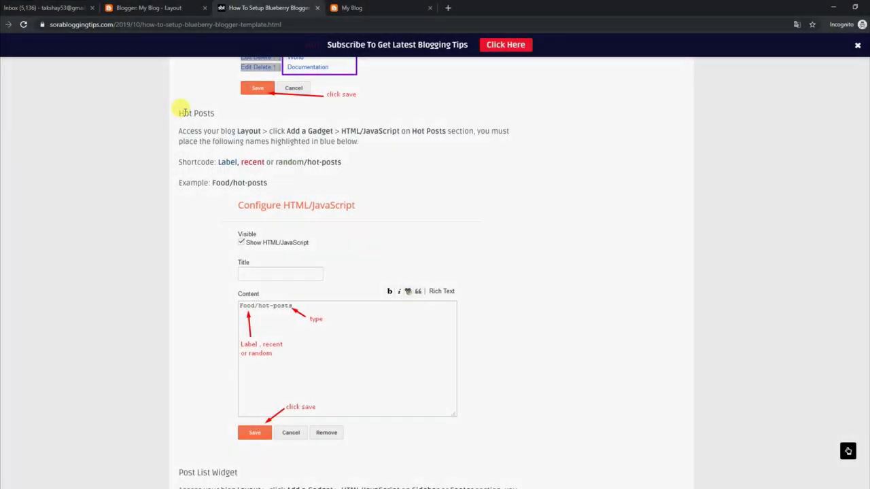
# Copy the example shortcode "Food/hot-posts" from the Hot Posts section of the setup guide.
pyautogui.moveTo(179, 113); pyautogui.dragTo(415, 148)
pyautogui.moveTo(180, 162); pyautogui.dragTo(337, 162)
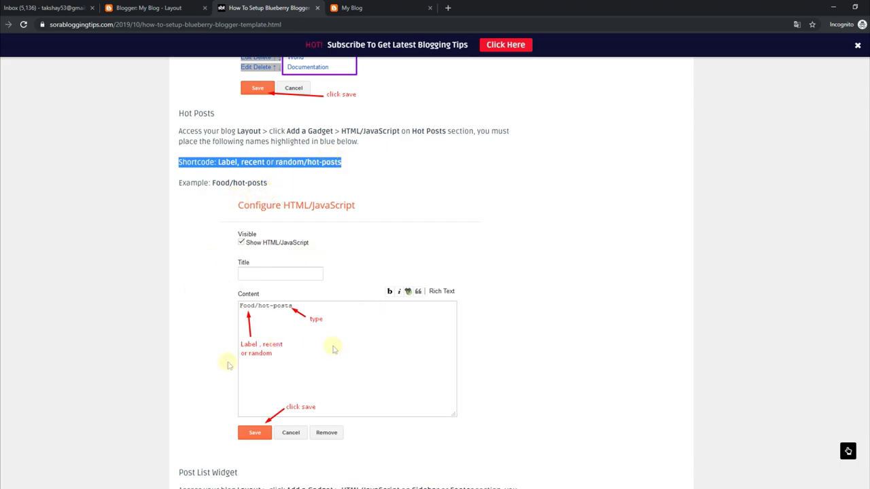
pyautogui.moveTo(268, 184); pyautogui.dragTo(219, 182)
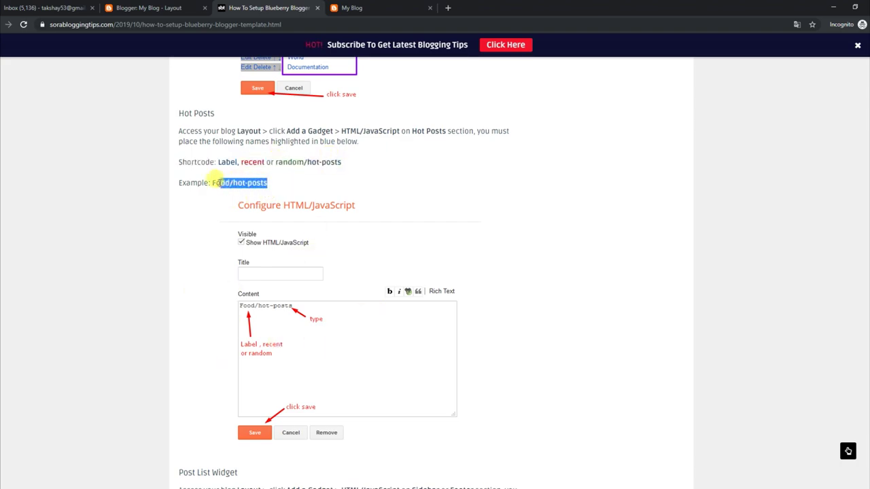
pyautogui.rightClick(214, 182)
pyautogui.click(231, 189)
# Replace the content of the Featured Coupons gadget in Hot Posts with "Food/hot-posts", save it and reload the demo blog.
pyautogui.click(351, 8)
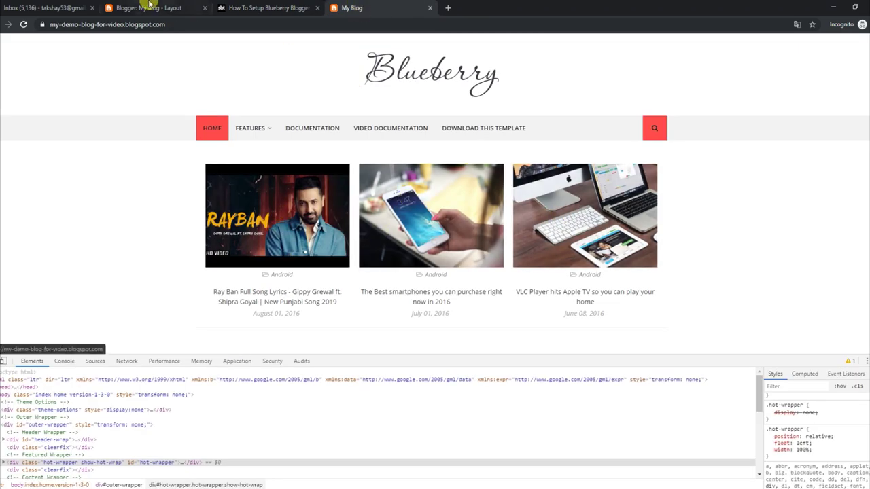
pyautogui.click(126, 7)
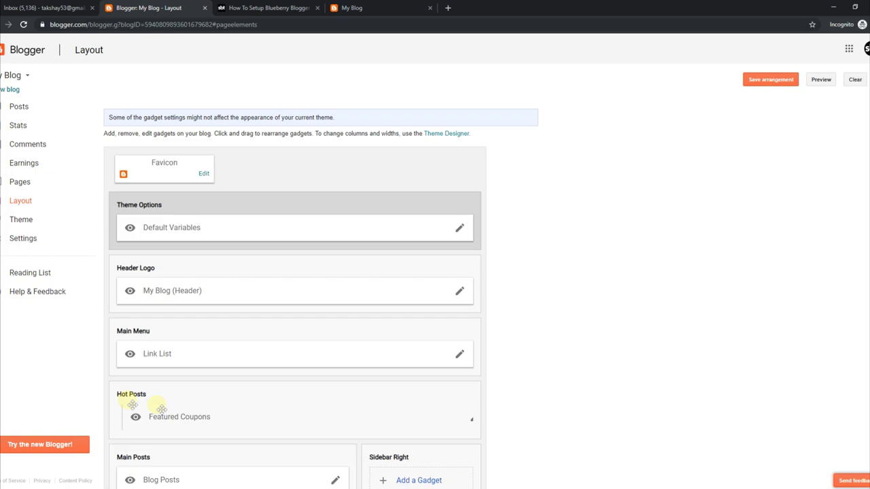
pyautogui.click(462, 417)
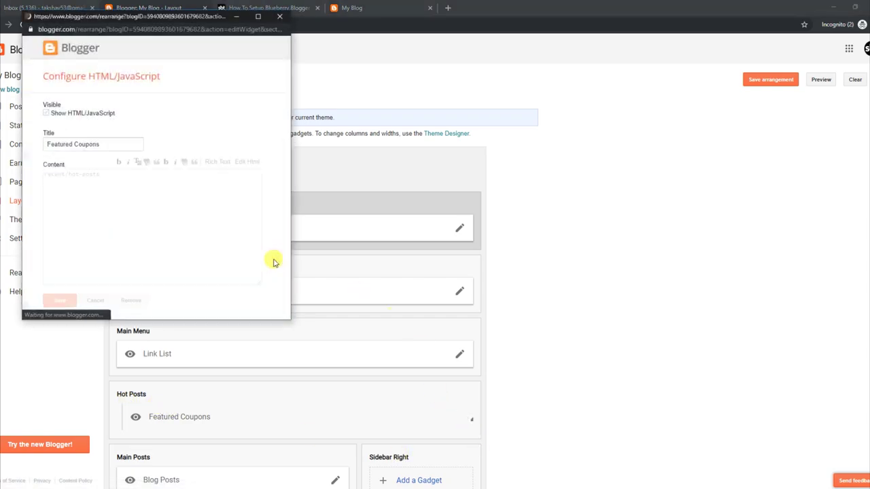
pyautogui.click(103, 176)
pyautogui.moveTo(103, 176); pyautogui.dragTo(39, 171)
pyautogui.press('BackSpace')
pyautogui.rightClick(57, 175)
pyautogui.click(95, 248)
pyautogui.click(63, 302)
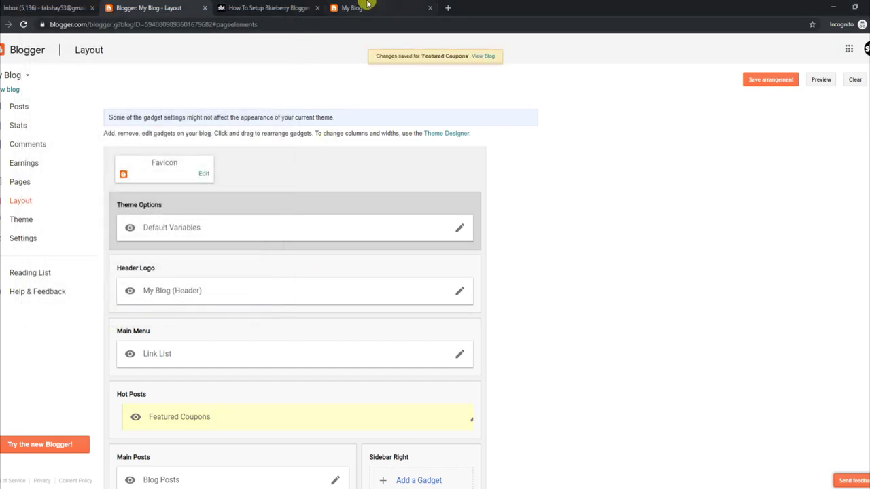
pyautogui.click(367, 5)
pyautogui.click(23, 25)
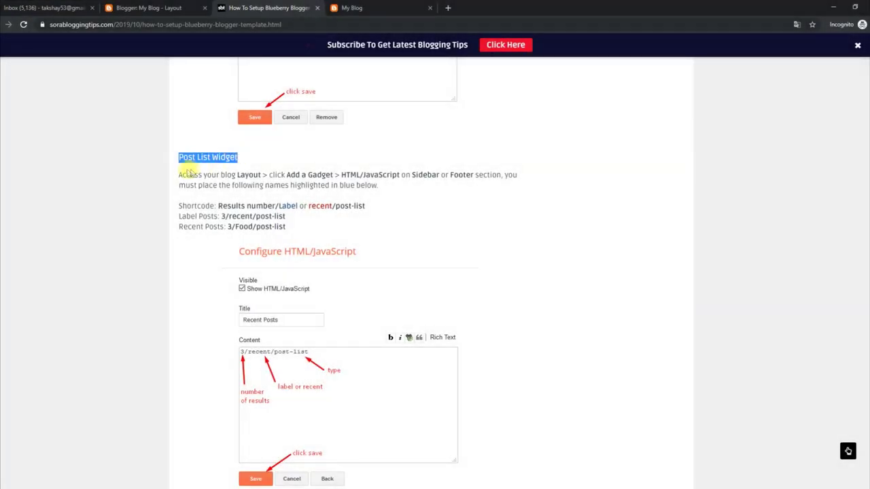
# Copy the label posts shortcode "3/recent/post-list" from the Post List Widget section of the setup guide.
pyautogui.moveTo(178, 172); pyautogui.dragTo(509, 188)
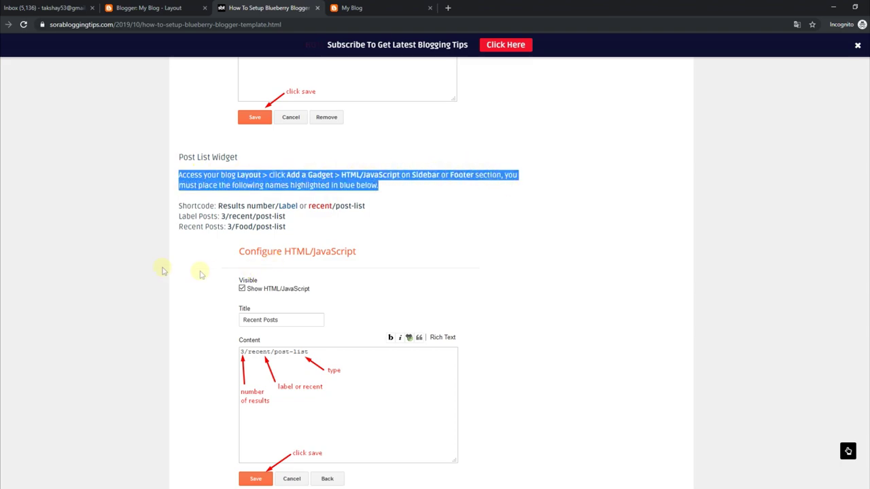
pyautogui.moveTo(180, 204); pyautogui.dragTo(377, 211)
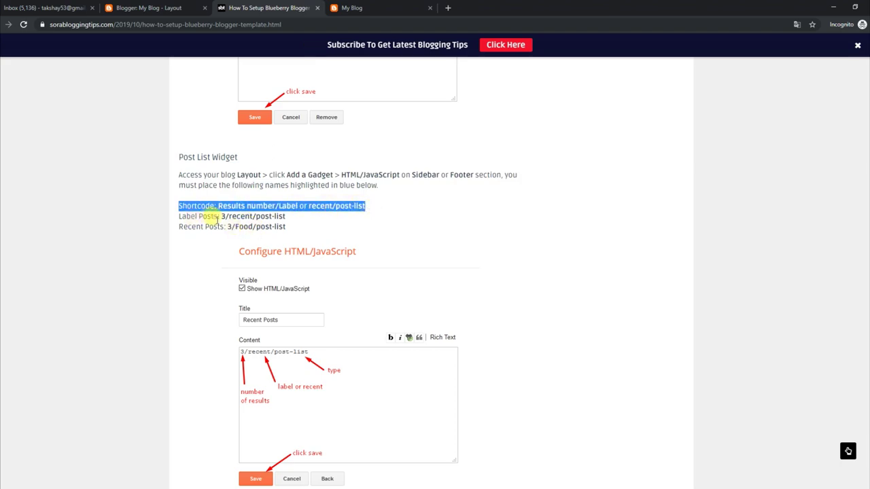
pyautogui.moveTo(221, 216); pyautogui.dragTo(289, 217)
pyautogui.rightClick(288, 216)
pyautogui.click(306, 223)
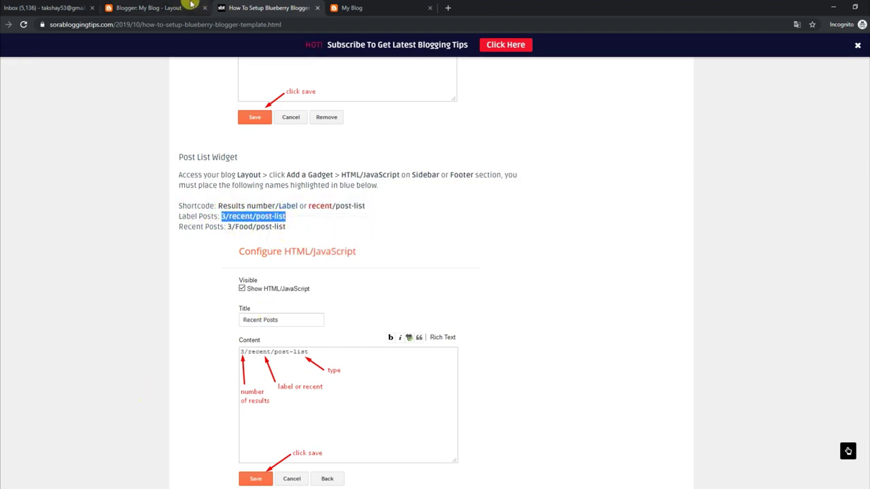
# Close the developer tools on the demo blog and look over the hot posts area and sidebar of the home page.
pyautogui.click(357, 9)
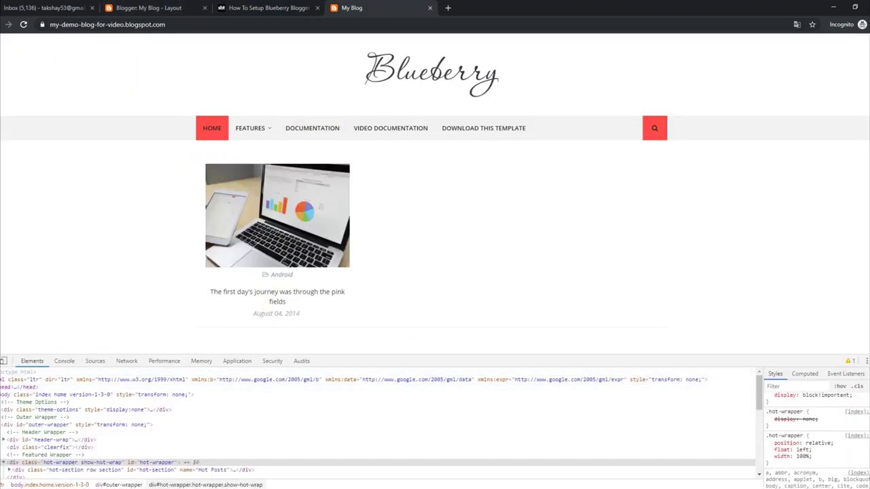
pyautogui.press('F12')
pyautogui.scroll(-5, 435, 272)
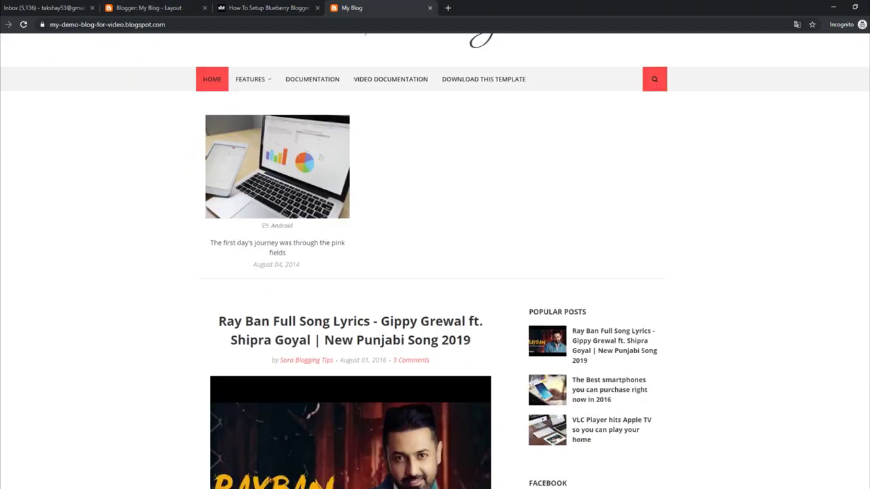
pyautogui.scroll(6, 435, 272)
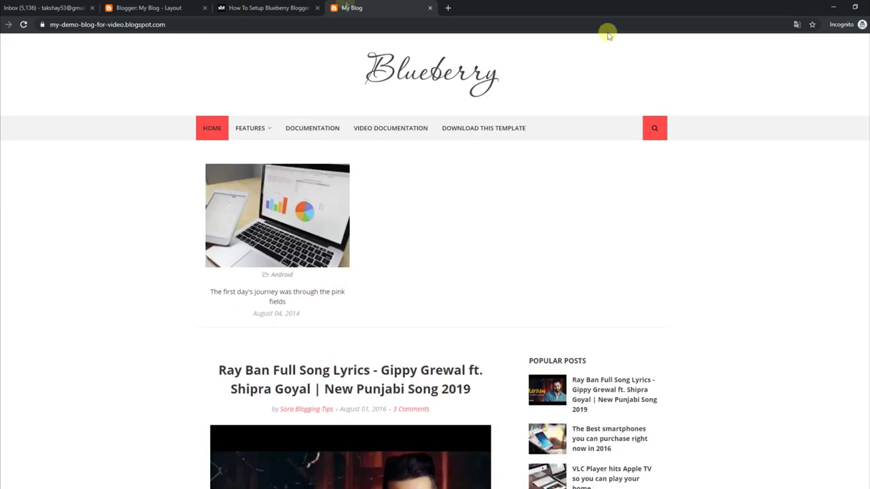
# Add an HTML/JavaScript gadget with the content "3/recent/post-list" to Sidebar Right in the blog layout and save it.
pyautogui.click(204, 5)
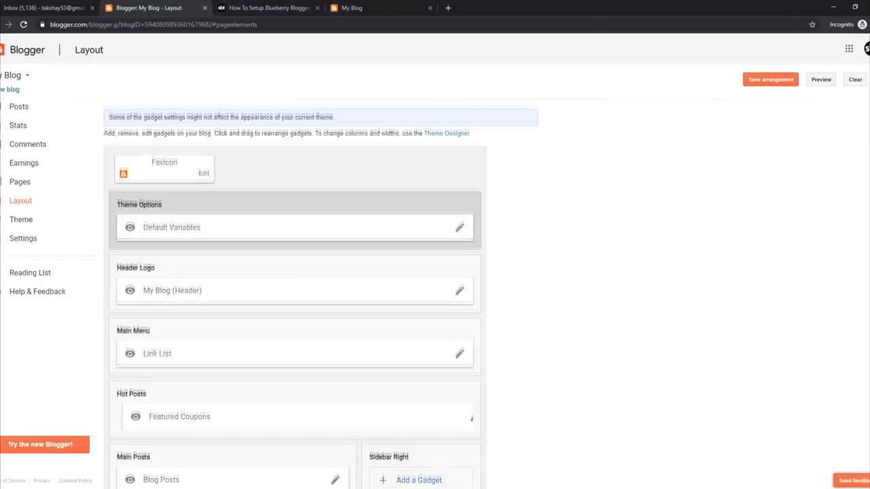
pyautogui.scroll(-3, 523, 326)
pyautogui.click(419, 252)
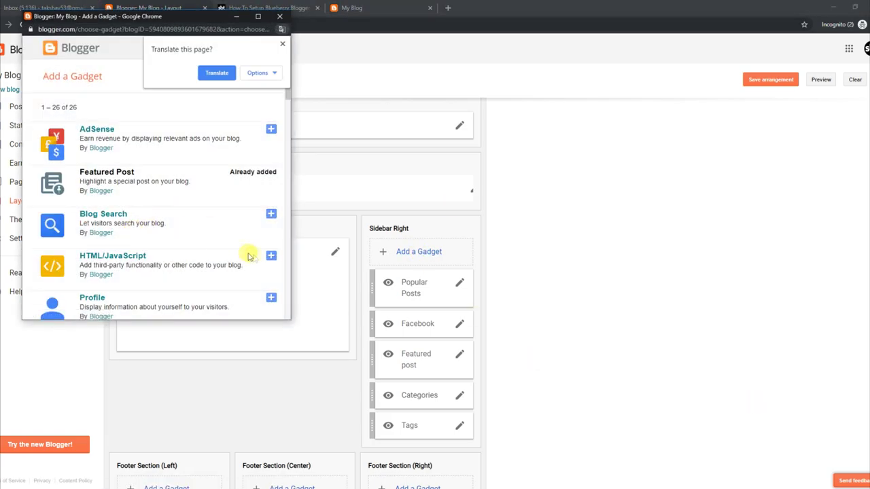
pyautogui.click(271, 255)
pyautogui.click(58, 179)
pyautogui.rightClick(112, 175)
pyautogui.click(129, 249)
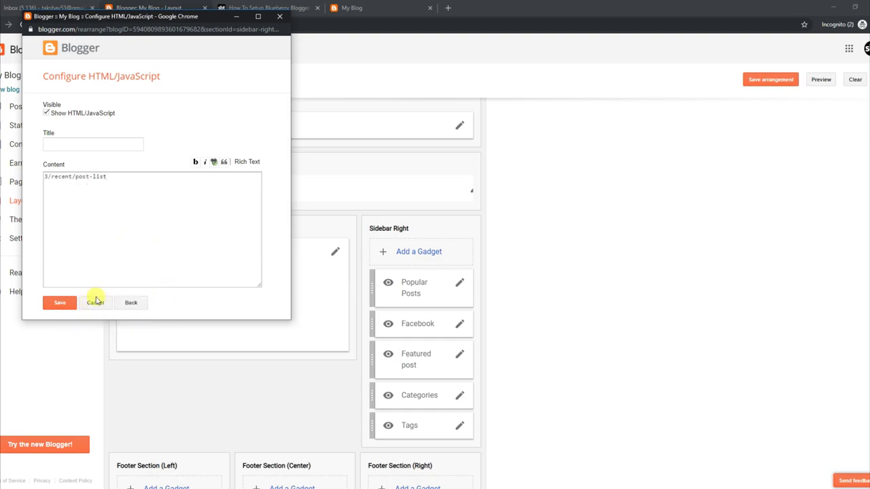
pyautogui.click(60, 302)
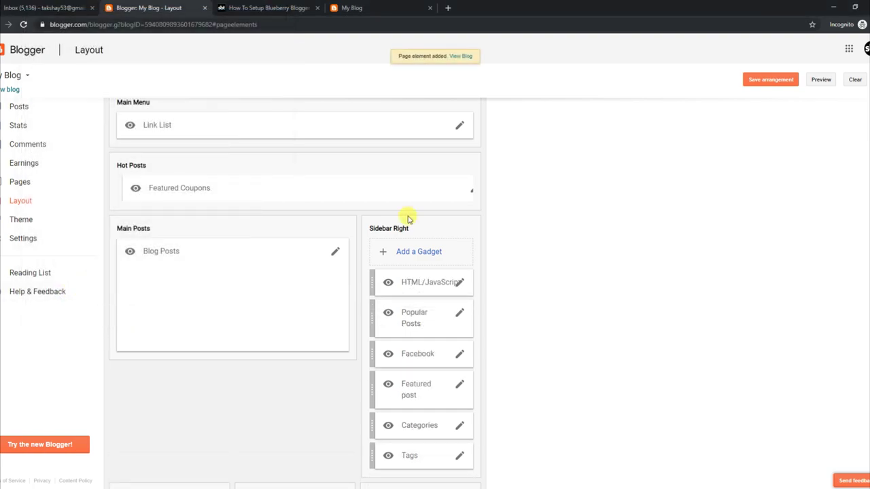
# Reload the demo blog and check the post list widget in the sidebar.
pyautogui.click(352, 7)
pyautogui.click(24, 27)
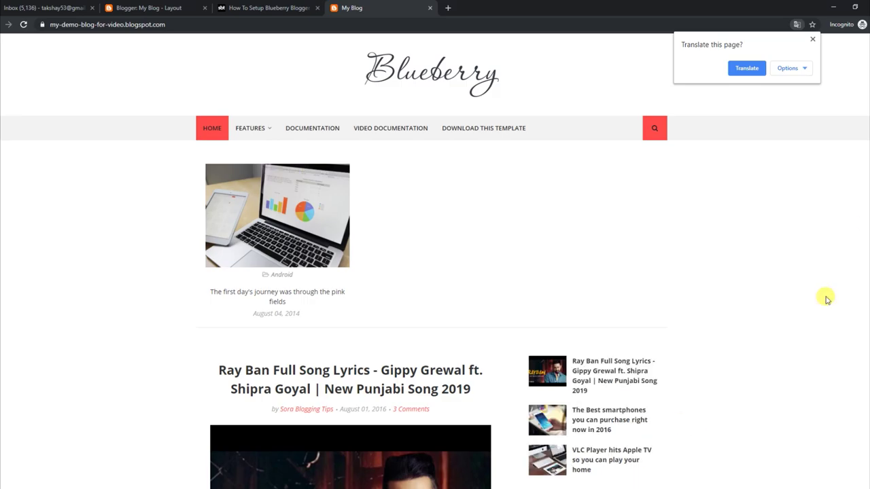
pyautogui.scroll(-3, 763, 118)
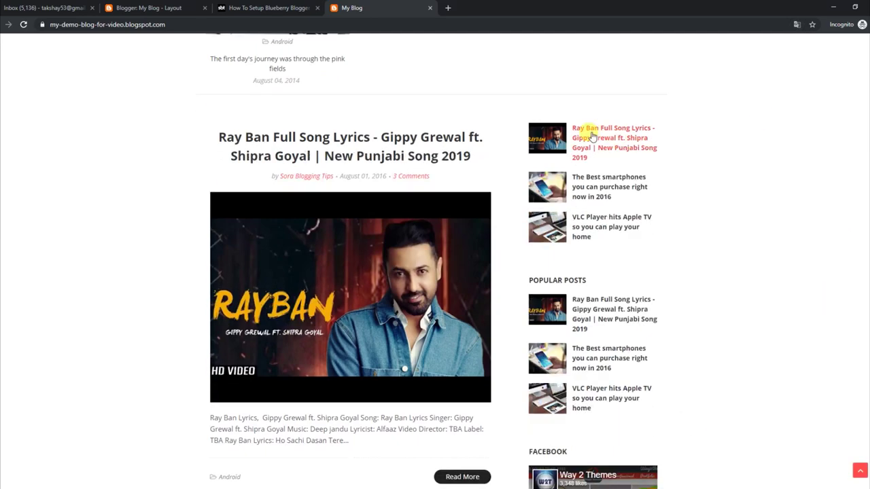
pyautogui.scroll(3, 764, 194)
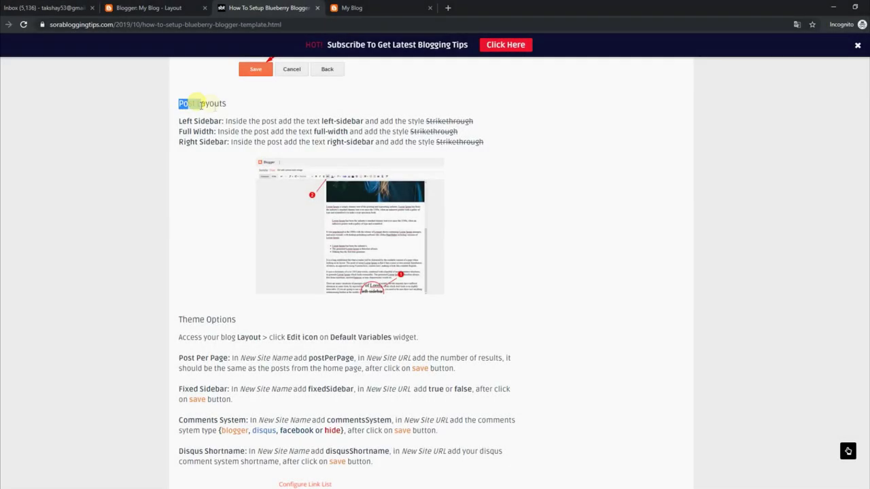
# Read the left sidebar, full width and right sidebar instructions in the Post Layouts section of the setup guide.
pyautogui.moveTo(199, 102); pyautogui.dragTo(232, 112)
pyautogui.moveTo(179, 121); pyautogui.dragTo(484, 124)
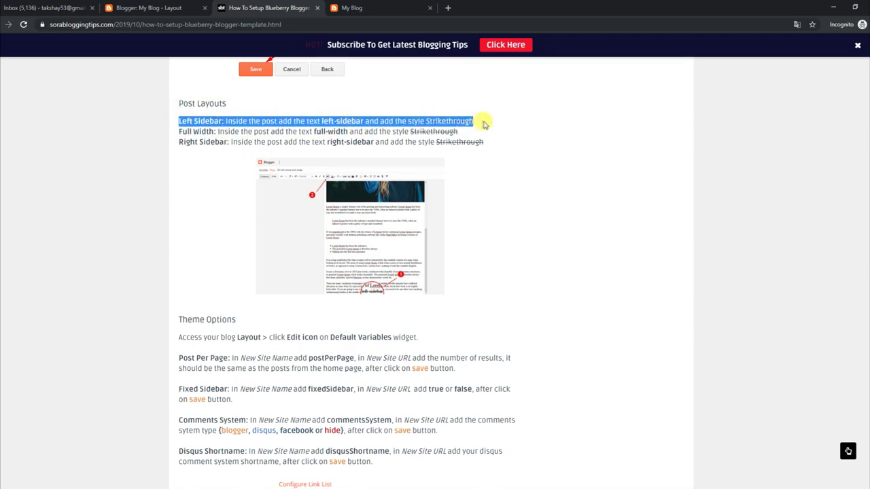
pyautogui.moveTo(179, 133); pyautogui.dragTo(462, 138)
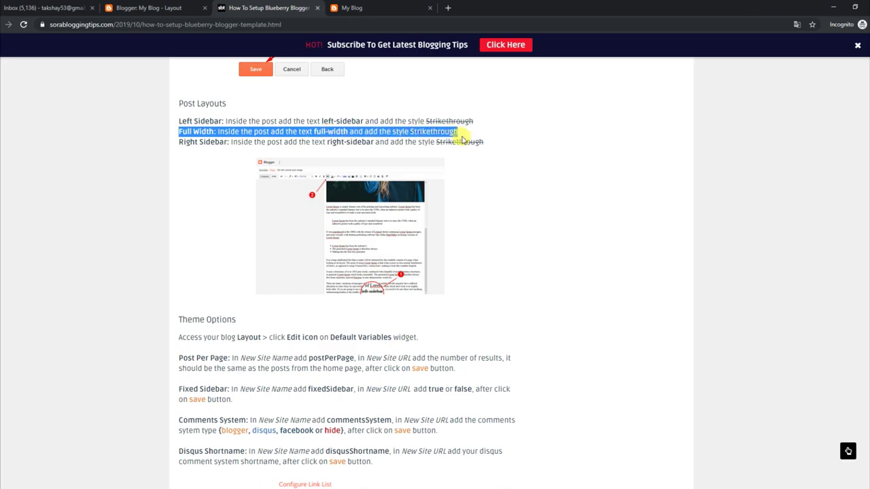
pyautogui.click(181, 143)
pyautogui.moveTo(180, 140); pyautogui.dragTo(484, 143)
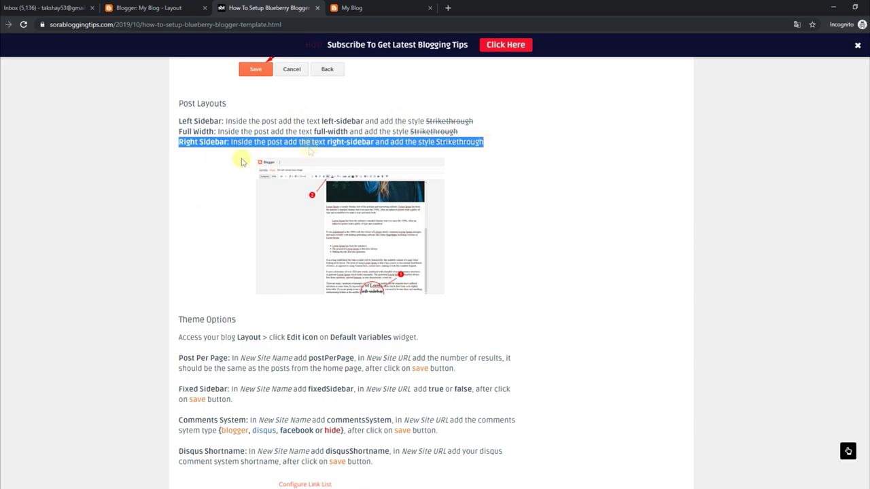
# Apply strikethrough to the "right-sidebar" text at the end of the Ray Ban Full Song Lyrics post and update the post.
pyautogui.click(166, 7)
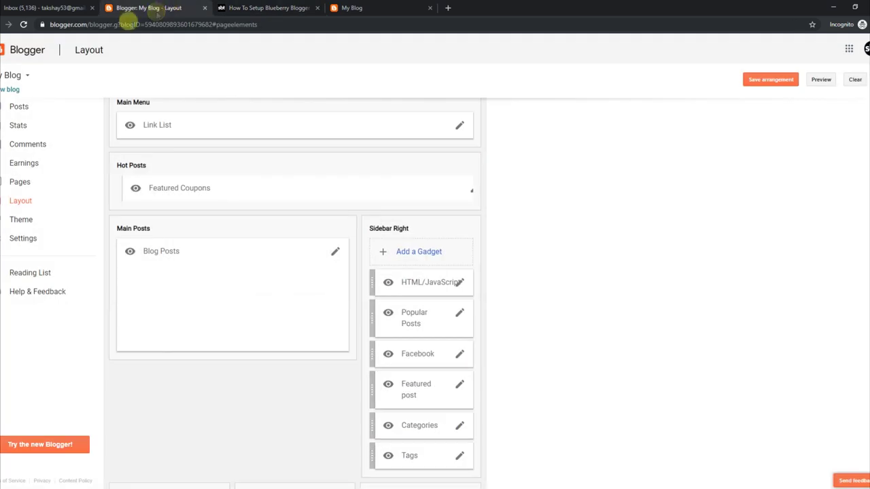
pyautogui.click(19, 106)
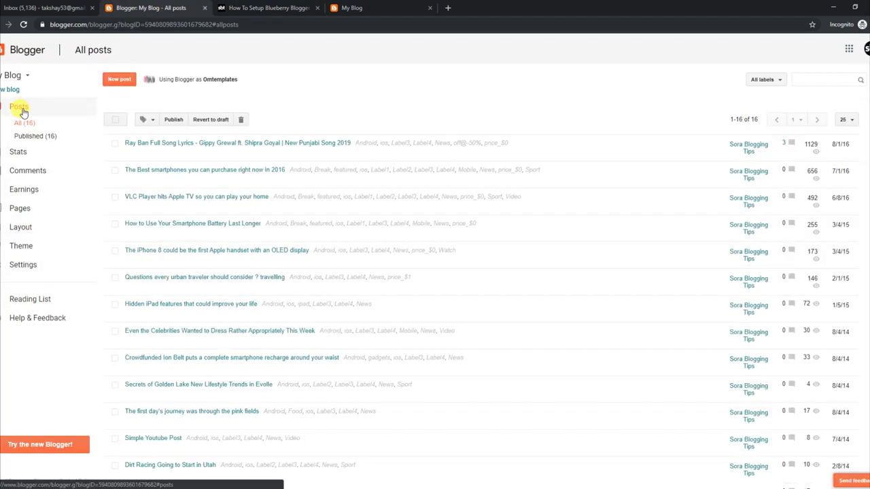
pyautogui.click(130, 155)
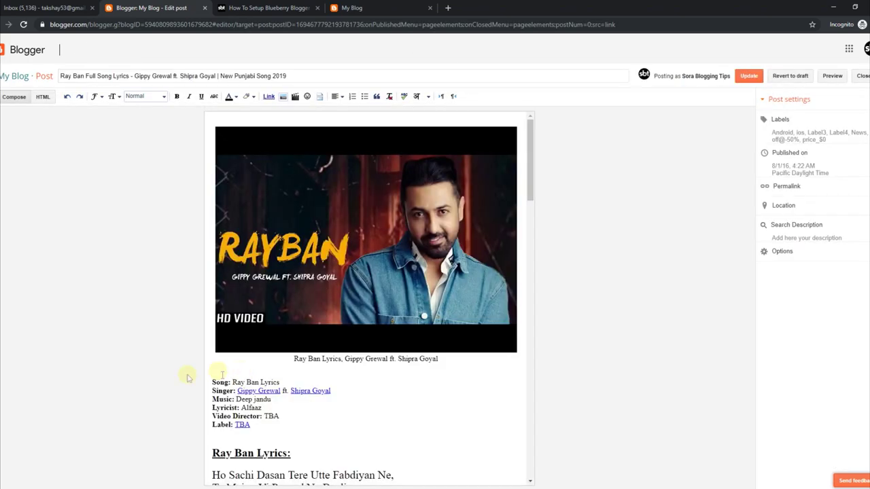
pyautogui.moveTo(530, 171); pyautogui.dragTo(522, 470)
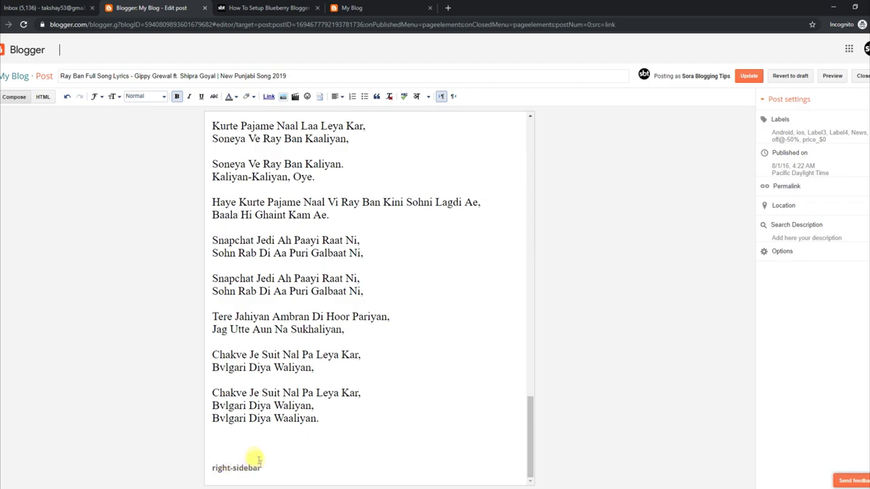
pyautogui.moveTo(260, 468); pyautogui.dragTo(208, 470)
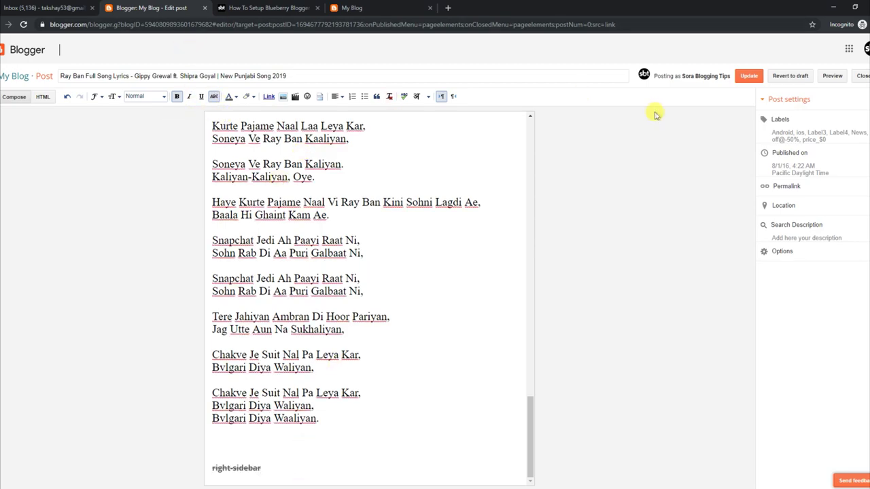
pyautogui.click(748, 76)
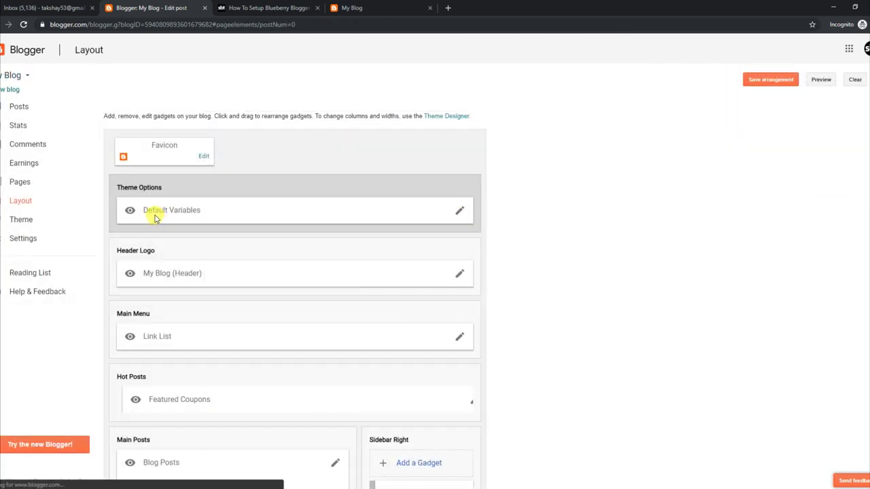
# View the published Ray Ban Full Song Lyrics post from the post list and check its sidebar layout.
pyautogui.click(17, 108)
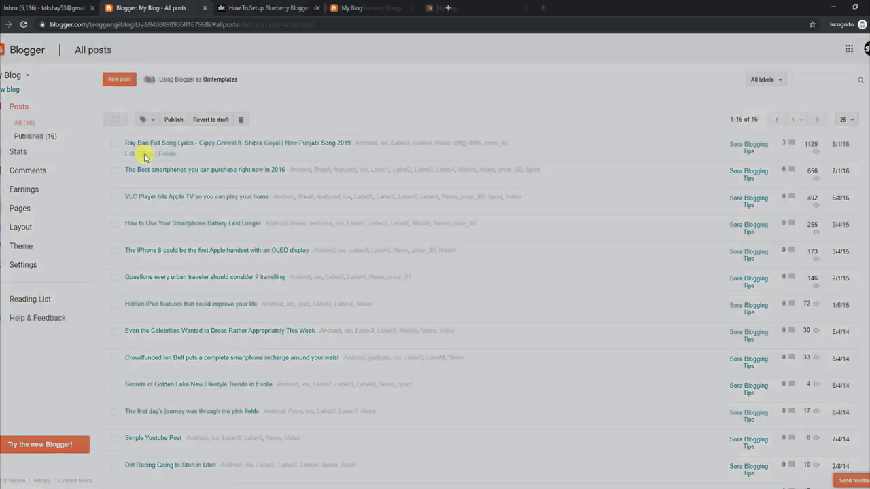
pyautogui.click(144, 154)
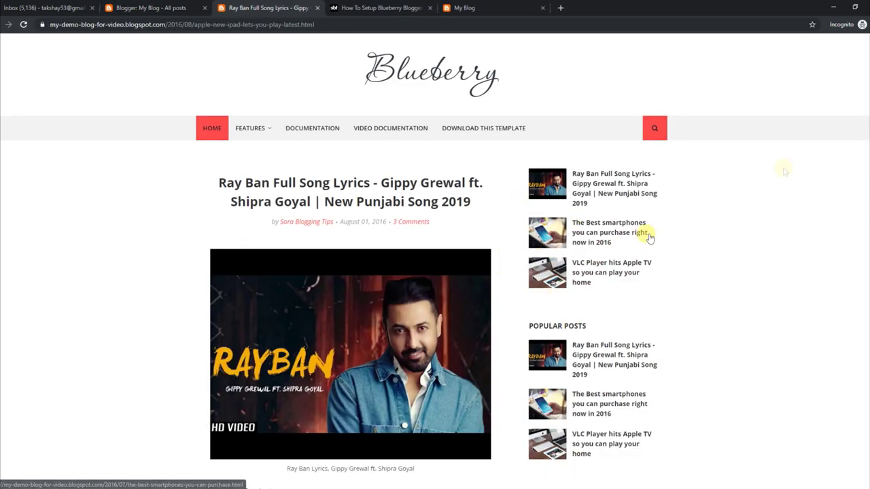
pyautogui.scroll(-10, 866, 244)
pyautogui.scroll(-10, 850, 366)
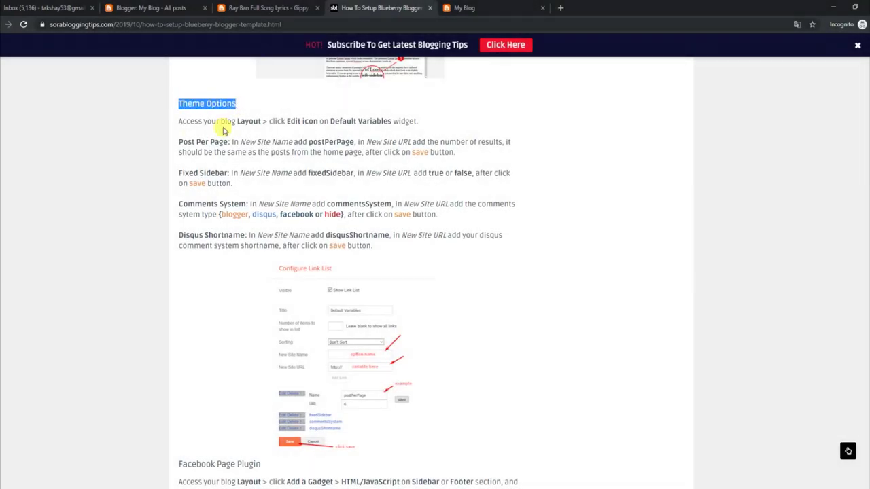
# Read the Post Per Page, Fixed Sidebar, Comments System and Disqus Shortname instructions in the guide's Theme Options section.
pyautogui.moveTo(179, 121); pyautogui.dragTo(376, 135)
pyautogui.moveTo(180, 142); pyautogui.dragTo(514, 154)
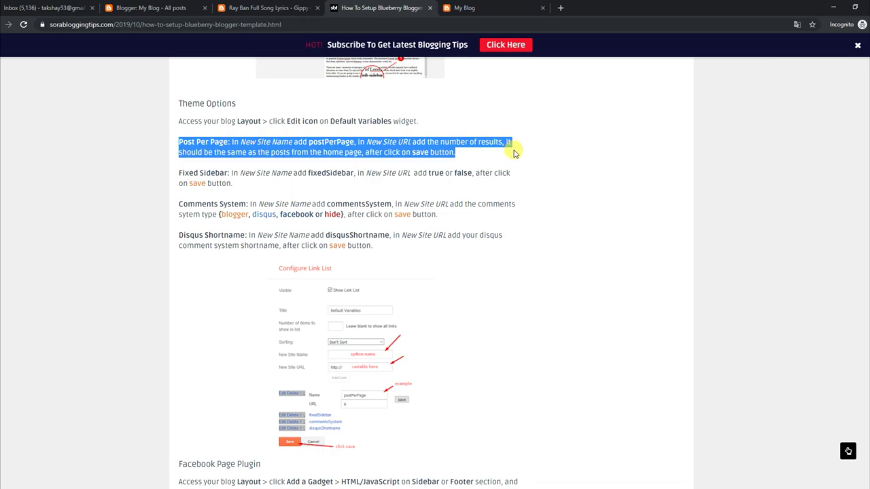
pyautogui.moveTo(179, 173); pyautogui.dragTo(505, 186)
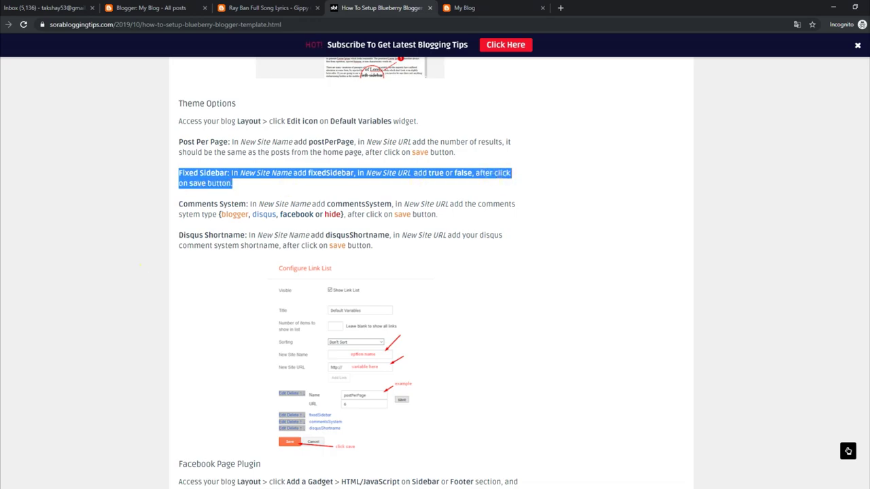
pyautogui.moveTo(181, 204); pyautogui.dragTo(488, 218)
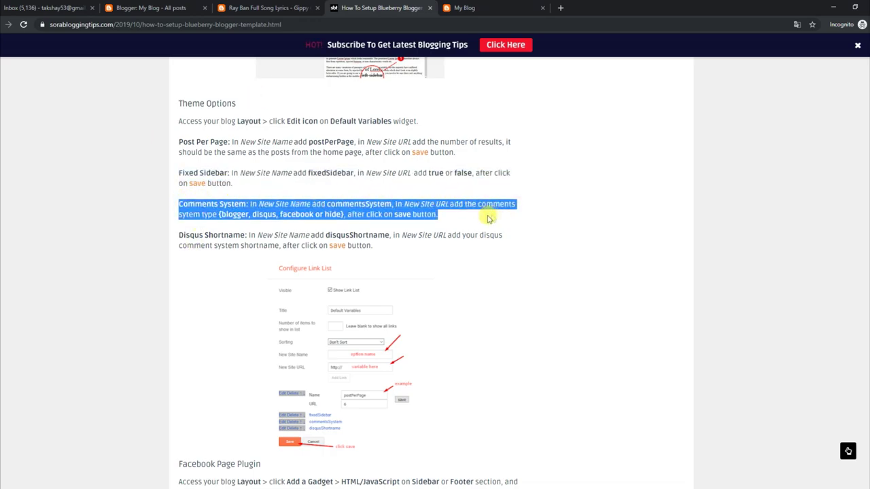
pyautogui.click(183, 236)
pyautogui.moveTo(180, 235); pyautogui.dragTo(447, 247)
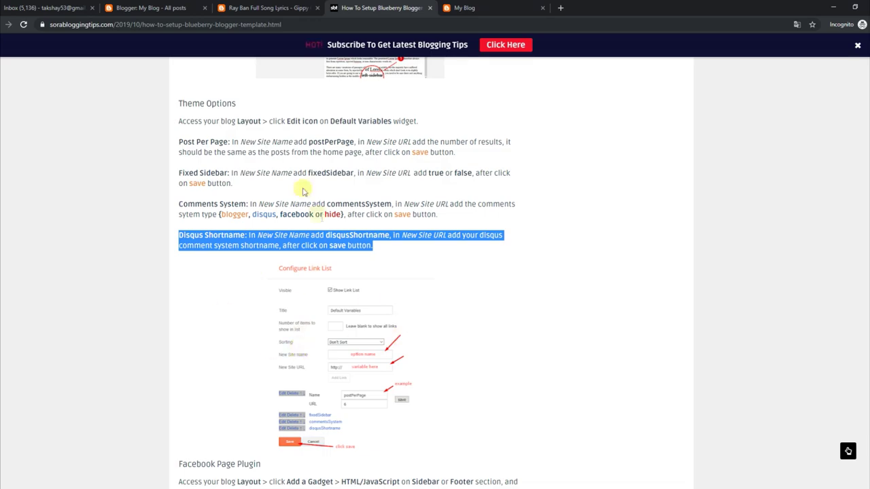
# Open the Default Variables gadget under Theme Options in the blog layout and open its disqusShortname entry for editing.
pyautogui.click(167, 6)
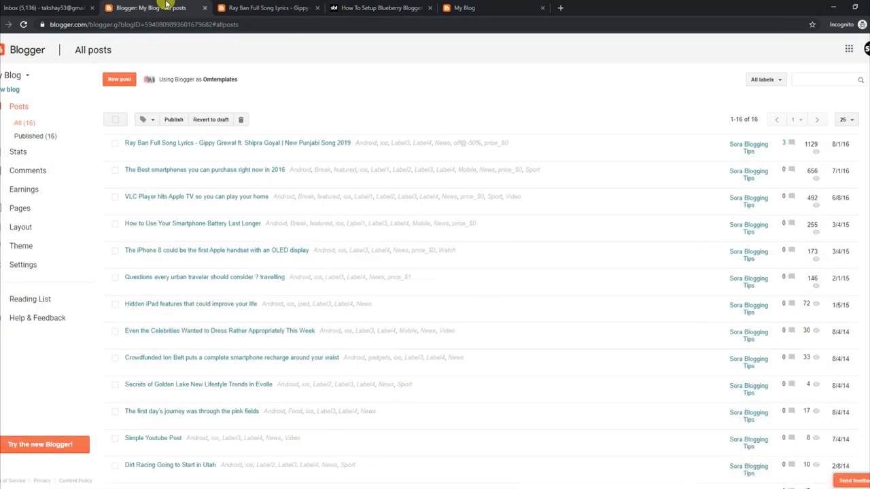
pyautogui.click(21, 229)
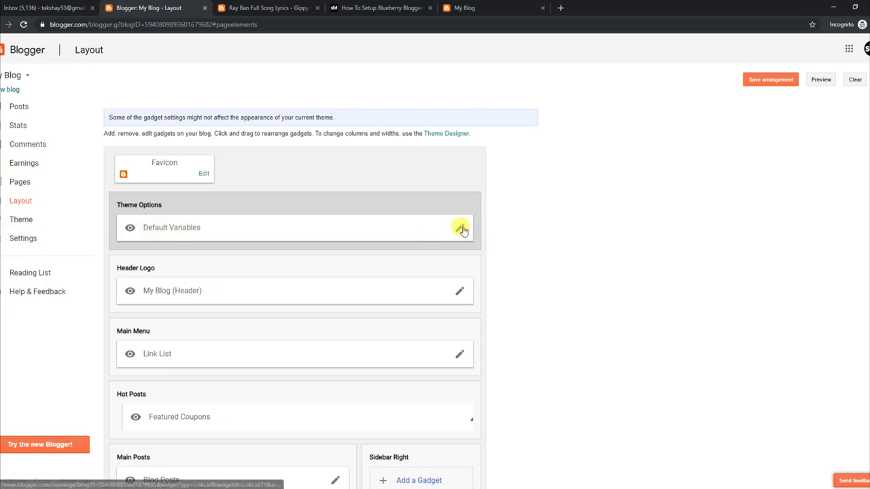
pyautogui.click(460, 227)
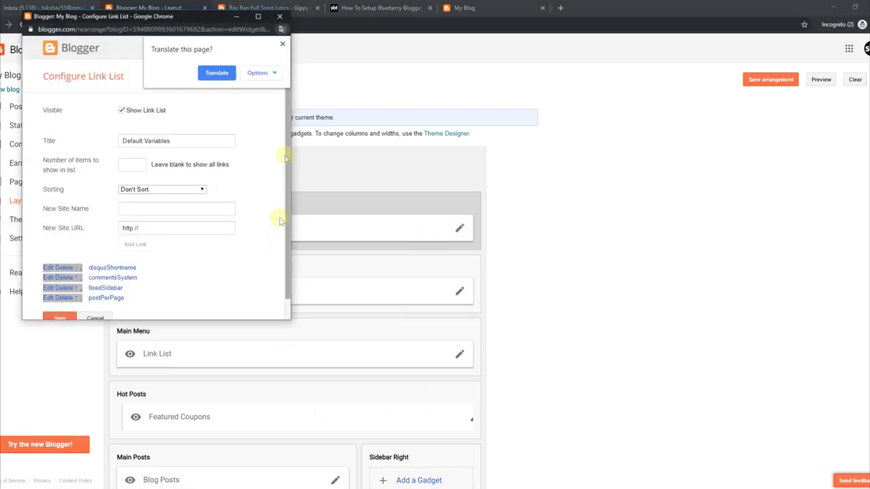
pyautogui.click(282, 45)
pyautogui.scroll(-1, 288, 177)
pyautogui.scroll(-1, 288, 178)
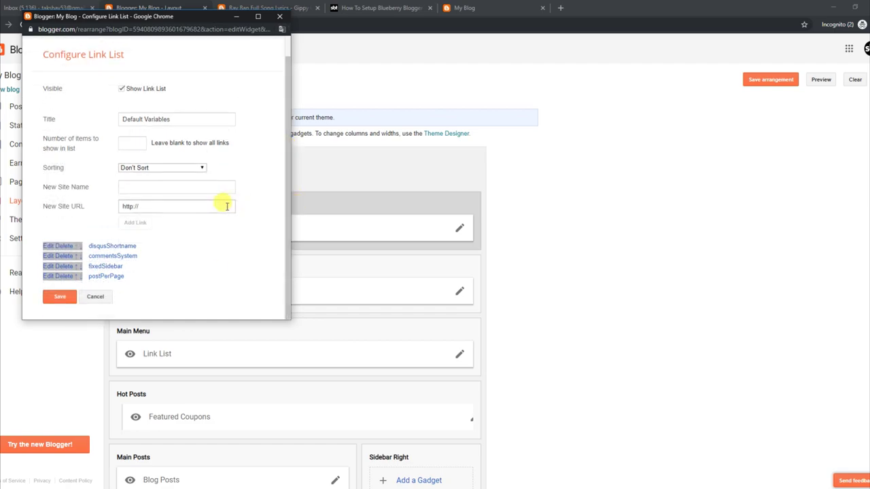
pyautogui.click(47, 249)
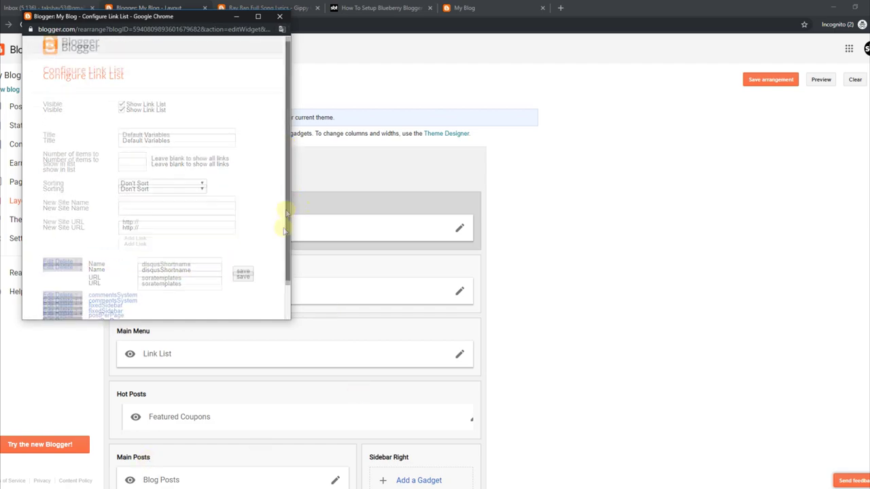
pyautogui.scroll(-1, 286, 213)
pyautogui.doubleClick(191, 239)
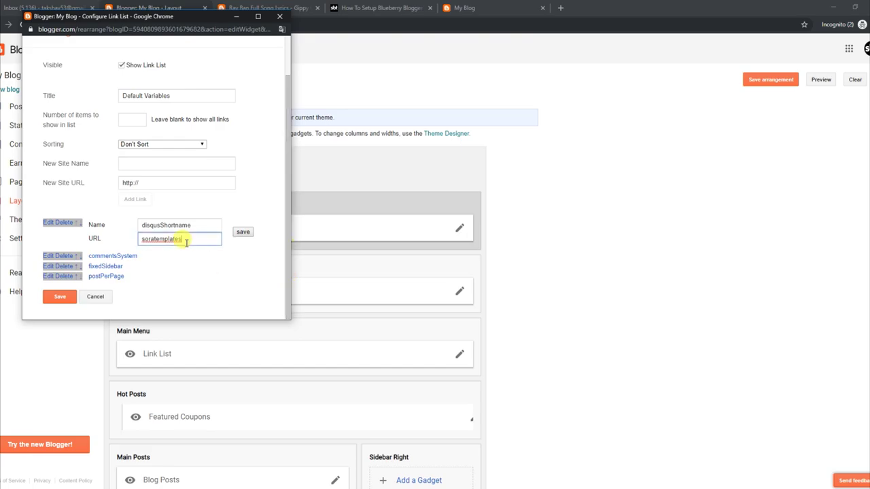
# Open the commentsSystem, fixedSidebar and postPerPage entries of Default Variables for editing and save the gadget.
pyautogui.click(45, 256)
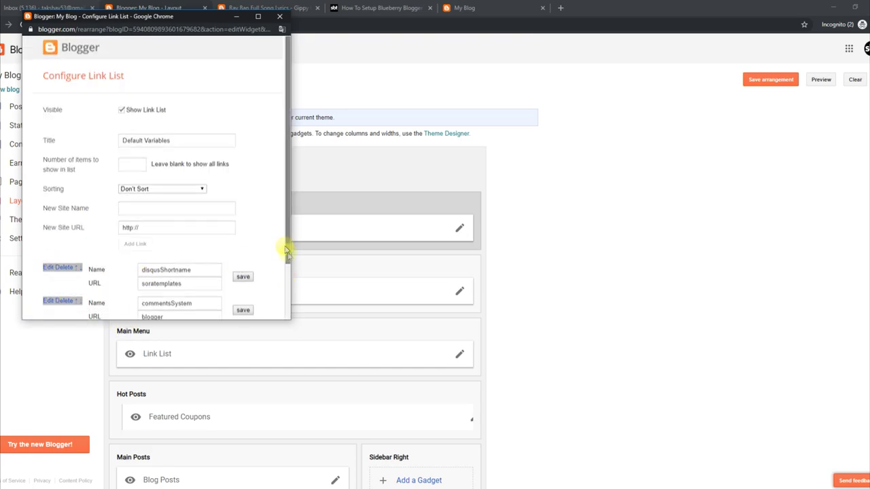
pyautogui.scroll(-1, 286, 250)
pyautogui.moveTo(168, 253); pyautogui.dragTo(122, 253)
pyautogui.click(46, 271)
pyautogui.scroll(-3, 288, 252)
pyautogui.moveTo(168, 265); pyautogui.dragTo(138, 267)
pyautogui.click(53, 284)
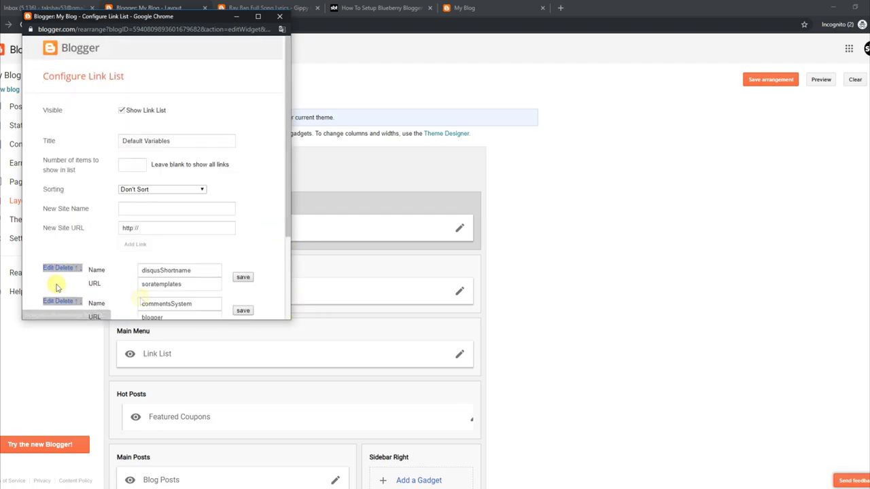
pyautogui.scroll(-3, 281, 229)
pyautogui.moveTo(167, 271); pyautogui.dragTo(125, 273)
pyautogui.click(60, 298)
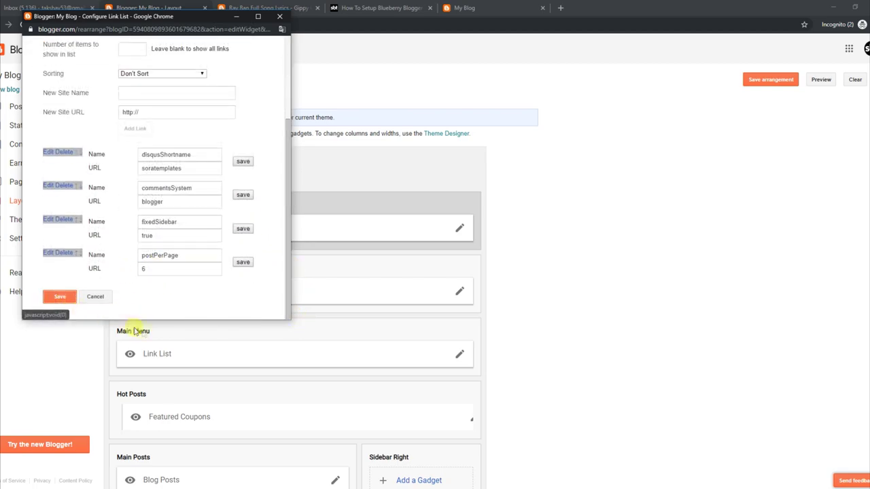
# Switch to the published Ray Ban Full Song Lyrics post and go to the blog's home page.
pyautogui.click(278, 7)
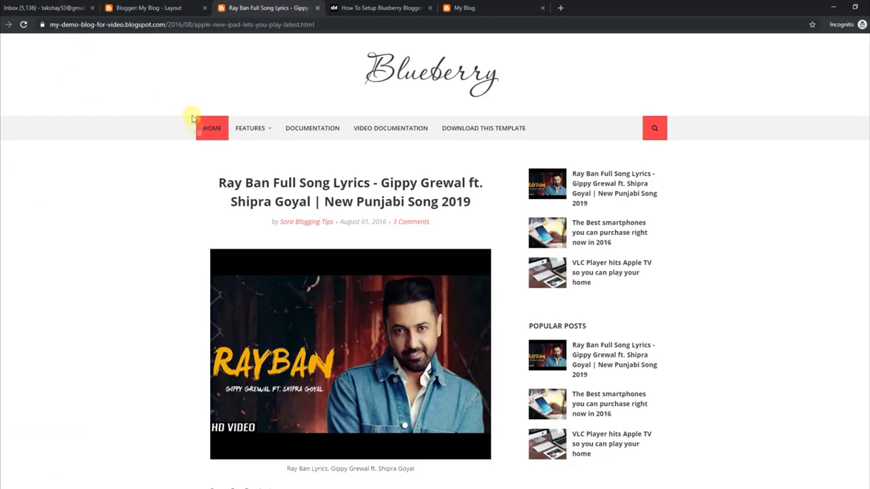
pyautogui.click(205, 133)
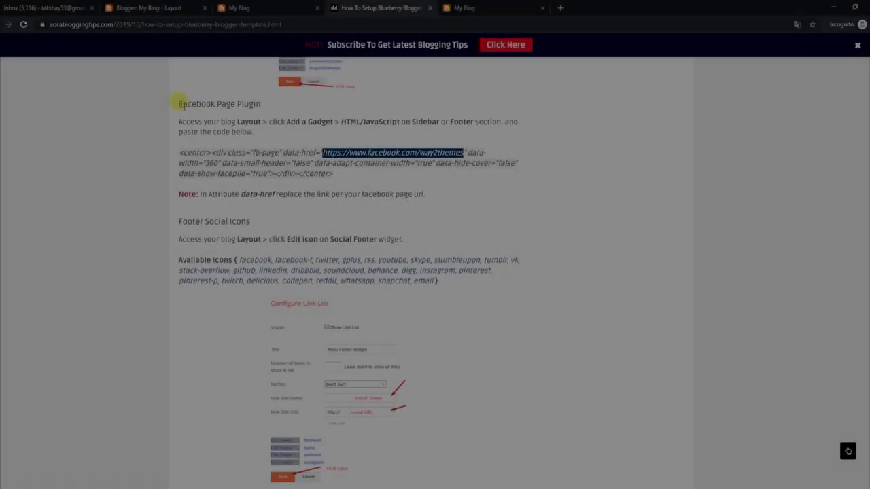
# Read the Facebook Page Plugin instructions and code in the setup guide, and view the Facebook widget in the blog's sidebar.
pyautogui.moveTo(180, 104); pyautogui.dragTo(267, 106)
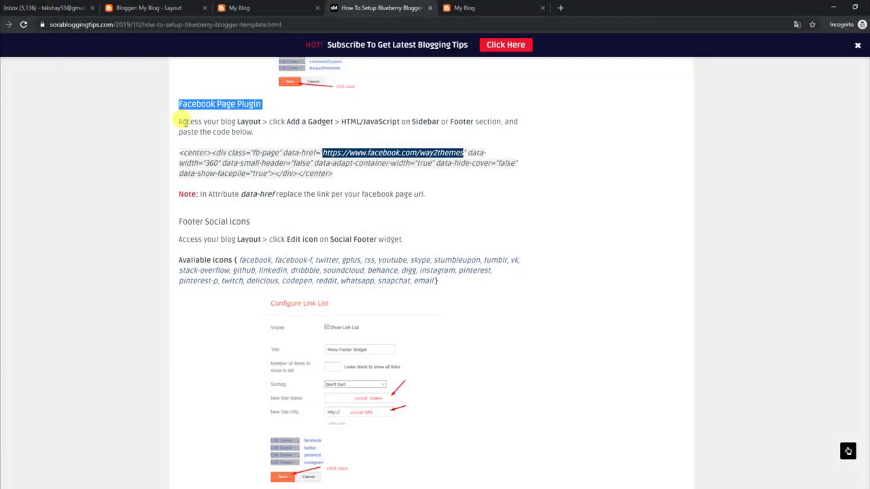
pyautogui.moveTo(179, 121); pyautogui.dragTo(384, 133)
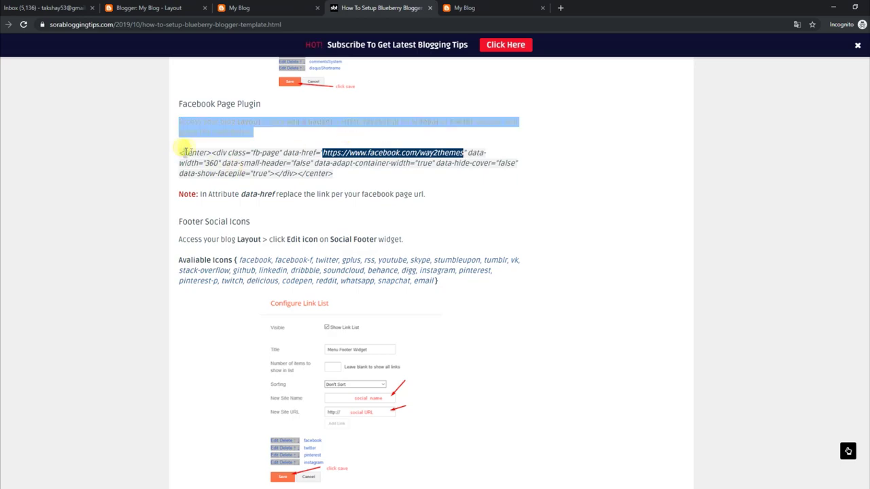
pyautogui.moveTo(181, 152); pyautogui.dragTo(342, 182)
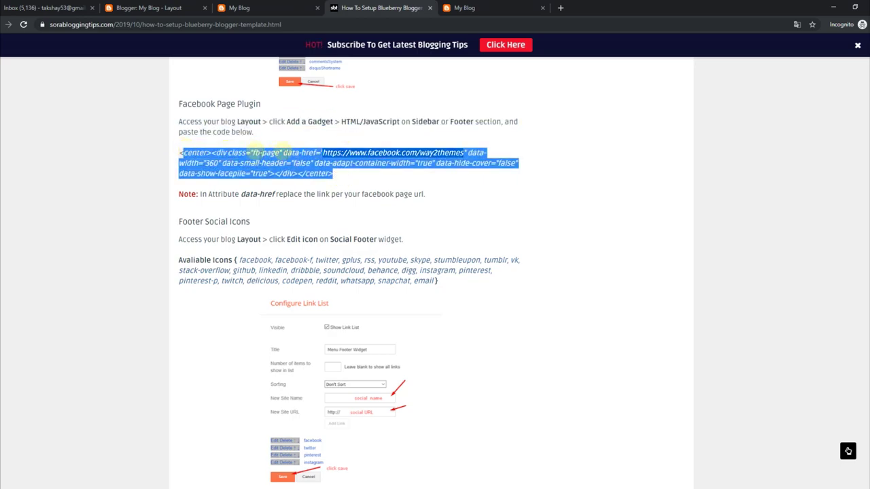
pyautogui.click(444, 11)
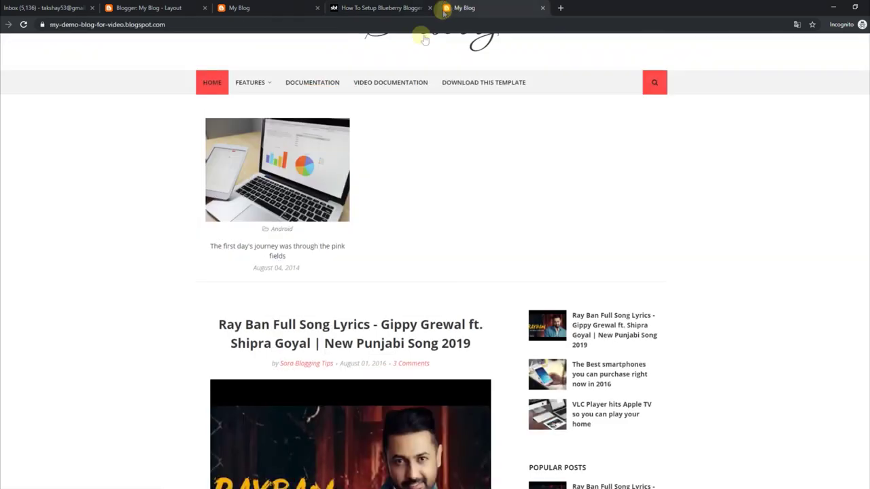
pyautogui.scroll(-8, 616, 289)
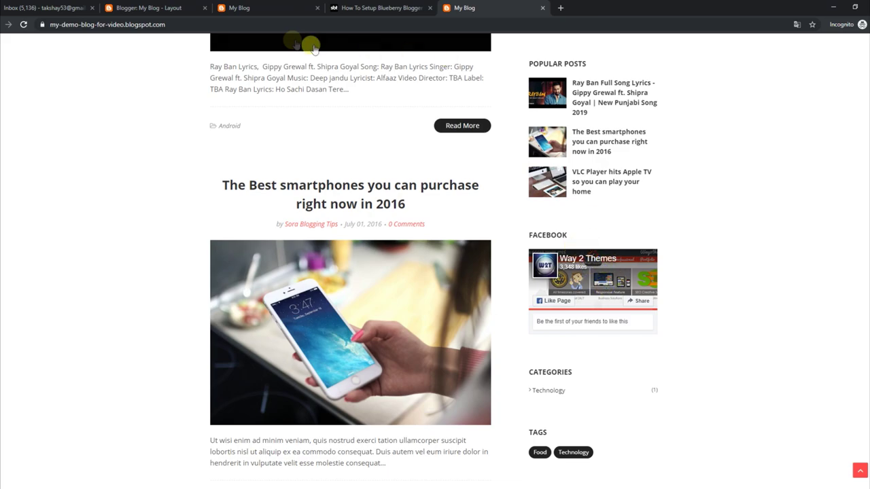
# Copy the embed code from the Facebook gadget under Sidebar Right, clear its content and save the gadget.
pyautogui.click(173, 8)
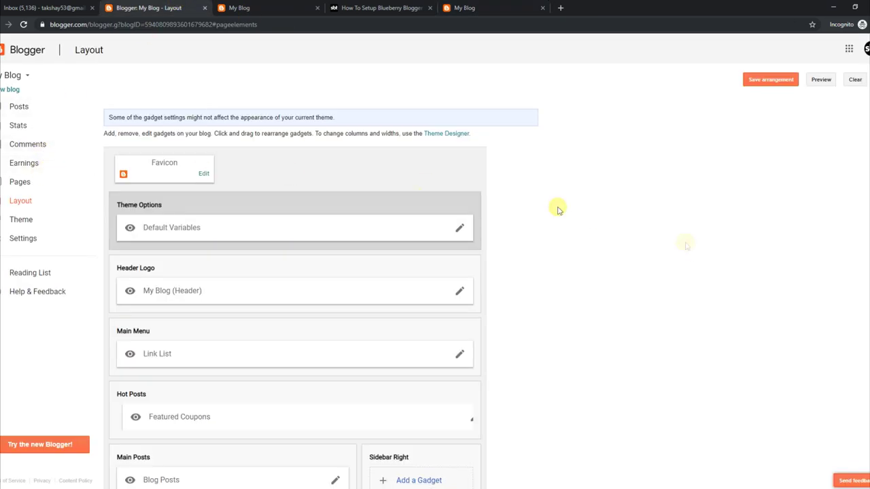
pyautogui.scroll(-4, 815, 228)
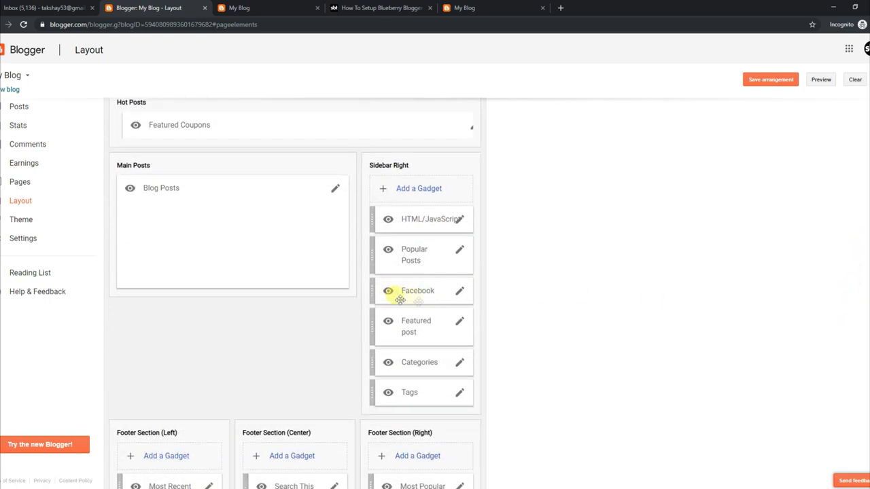
pyautogui.click(460, 292)
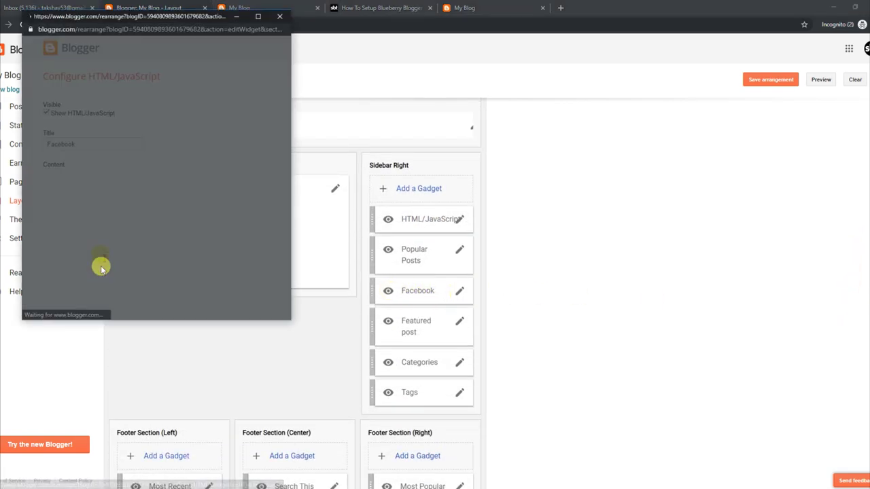
pyautogui.moveTo(76, 210); pyautogui.dragTo(35, 174)
pyautogui.rightClick(35, 174)
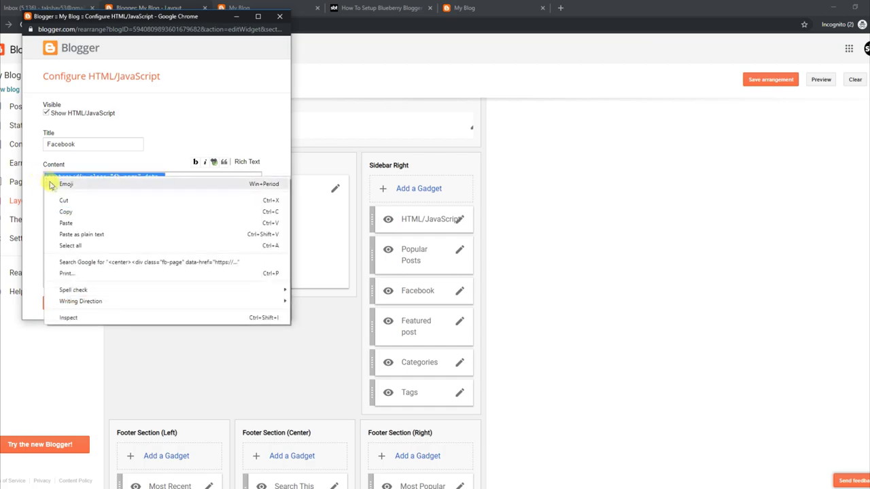
pyautogui.click(75, 210)
pyautogui.press('BackSpace')
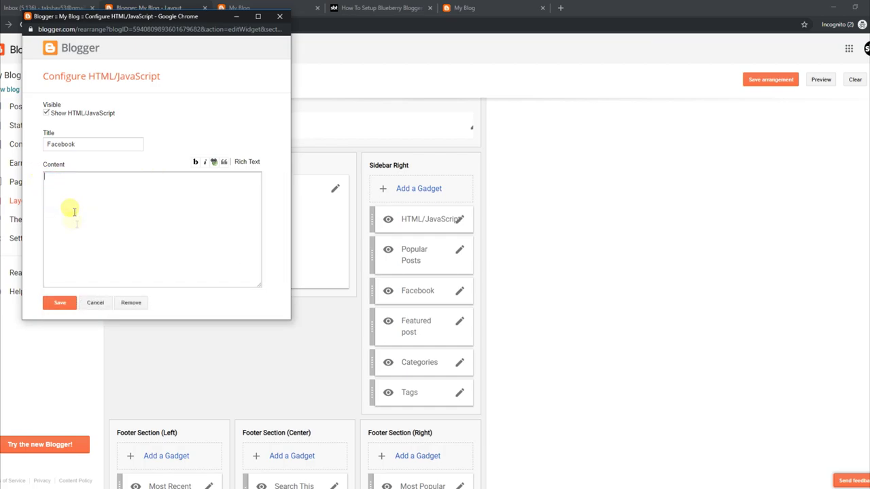
pyautogui.click(59, 304)
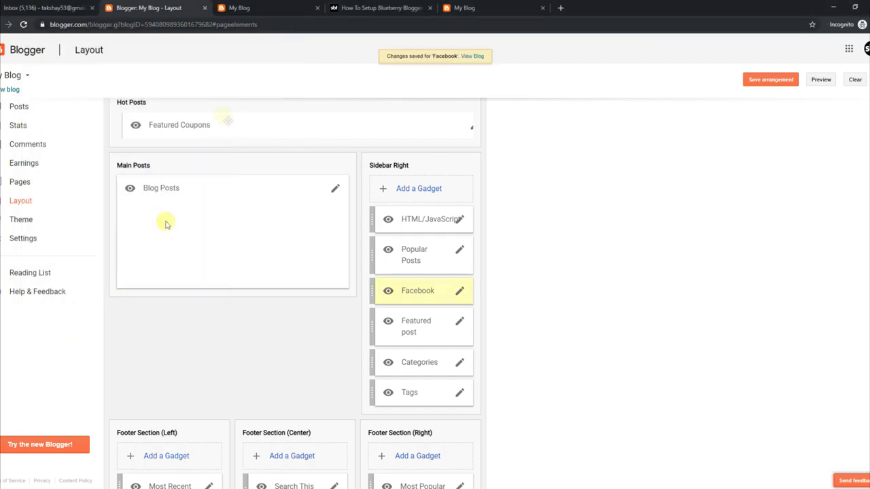
# Reload the published blog and check the Facebook section in its sidebar.
pyautogui.click(263, 12)
pyautogui.click(23, 25)
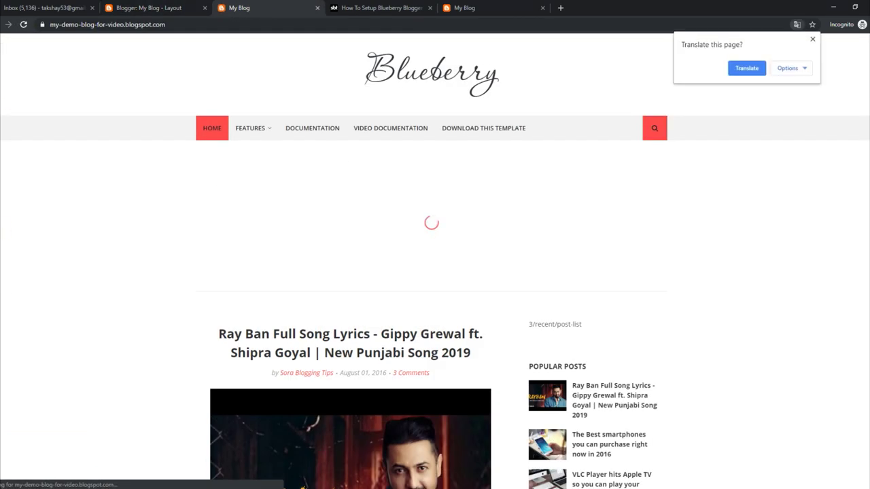
pyautogui.scroll(-5, 435, 272)
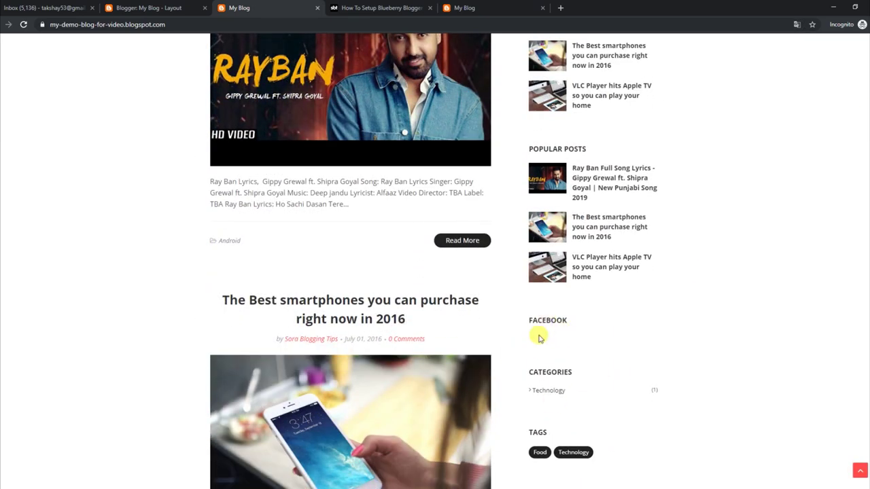
pyautogui.click(167, 7)
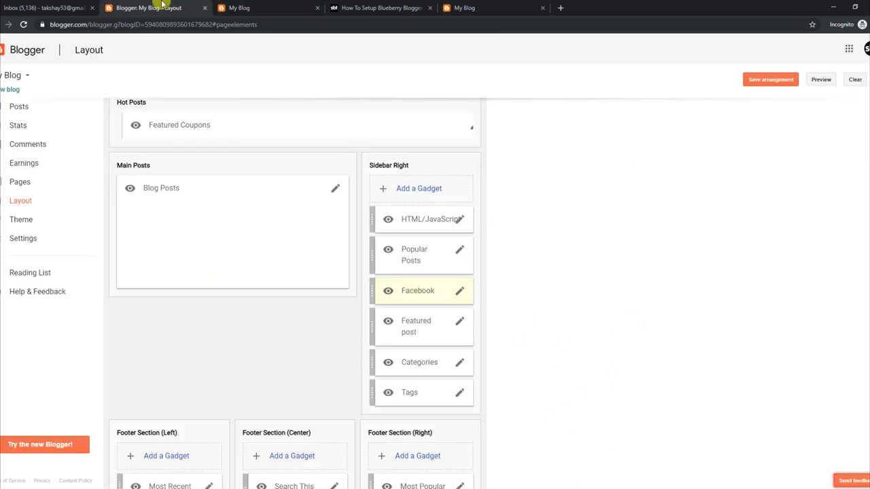
pyautogui.click(460, 294)
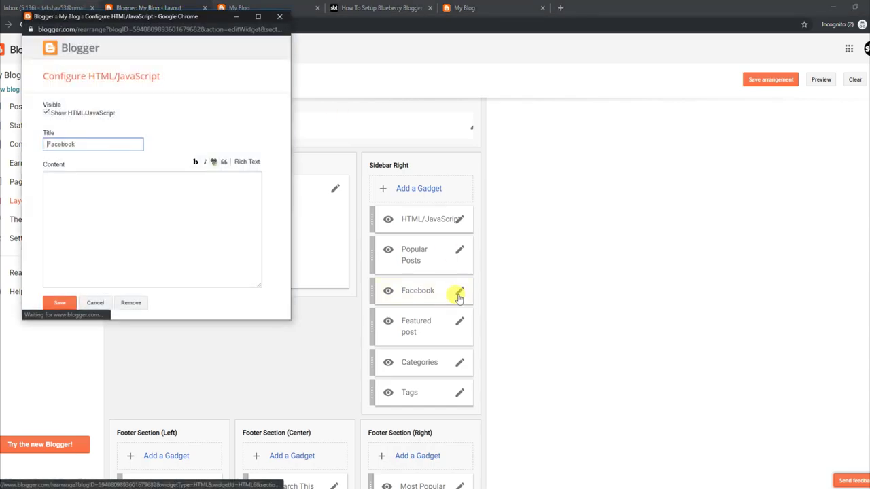
pyautogui.rightClick(59, 191)
pyautogui.click(80, 263)
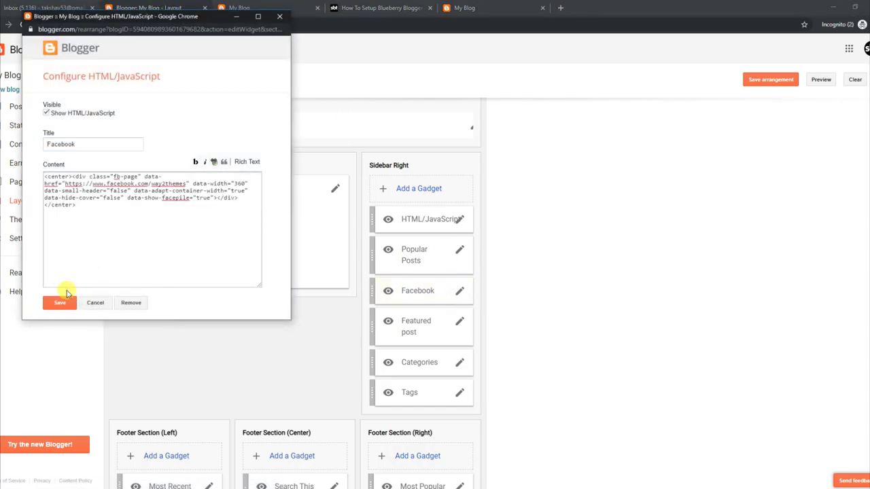
pyautogui.click(60, 303)
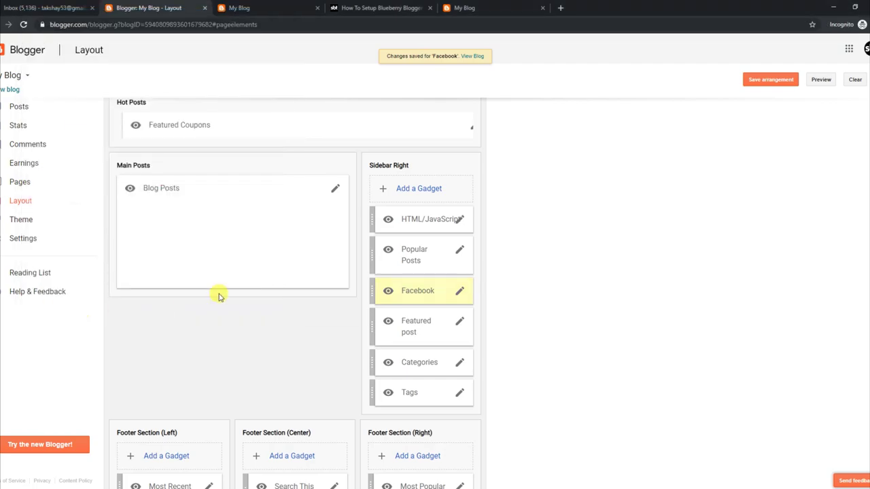
# Reload the published blog, dismiss the translation offer and check the Facebook page widget in the sidebar.
pyautogui.click(279, 8)
pyautogui.click(23, 24)
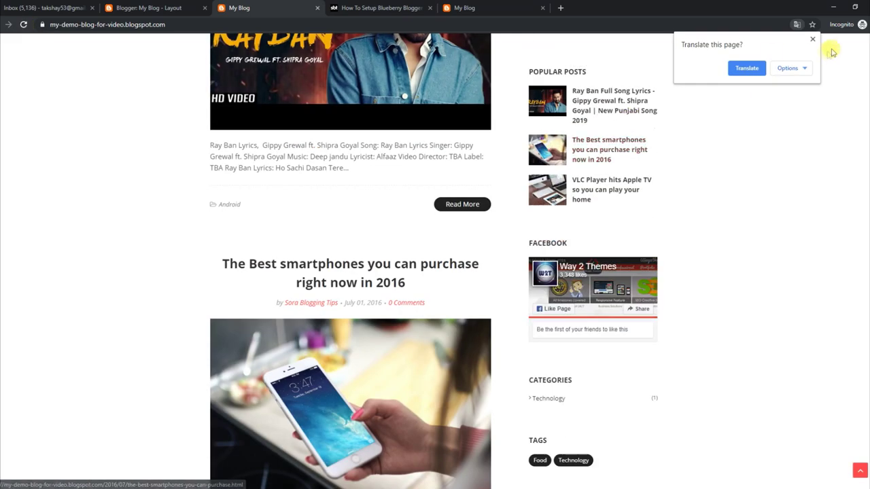
pyautogui.click(813, 42)
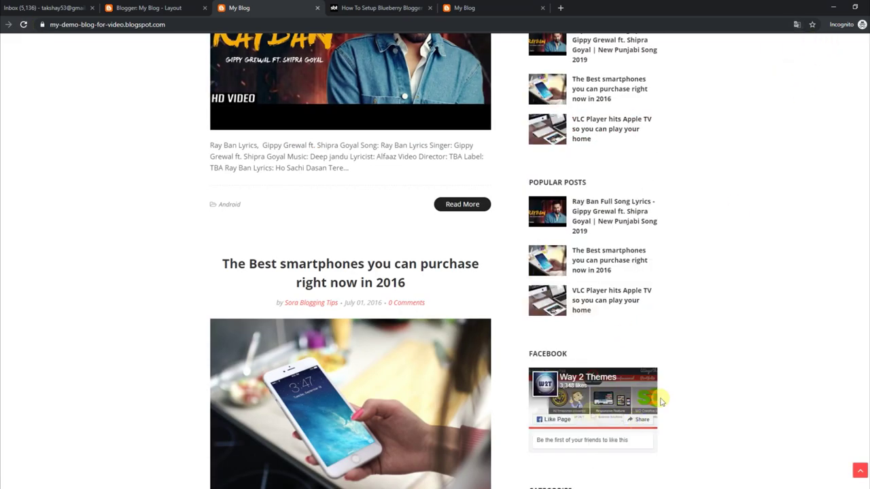
pyautogui.scroll(7, 435, 272)
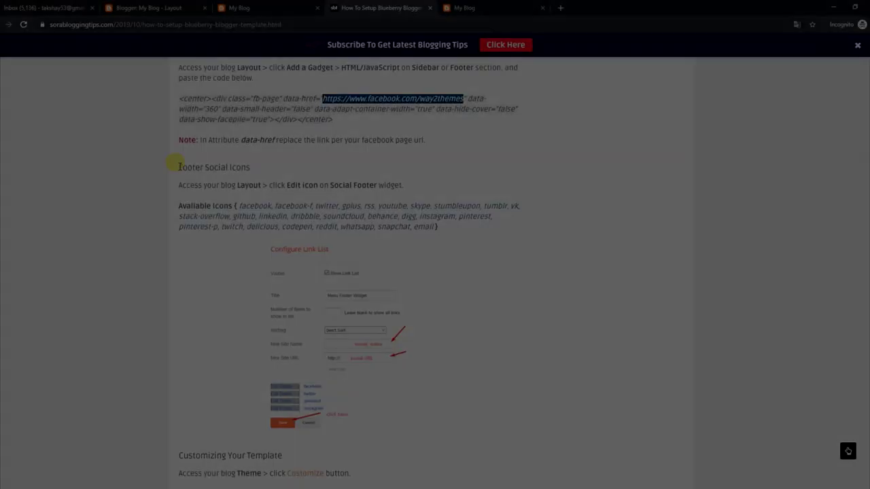
# Read the guide's Footer Social Icons instructions and view the social icons in the published blog's footer.
pyautogui.moveTo(178, 167); pyautogui.dragTo(248, 170)
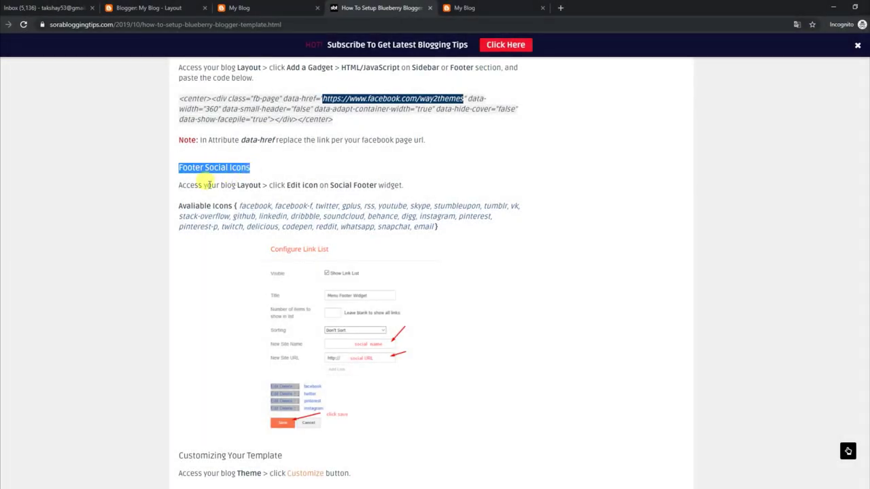
pyautogui.moveTo(179, 185); pyautogui.dragTo(407, 191)
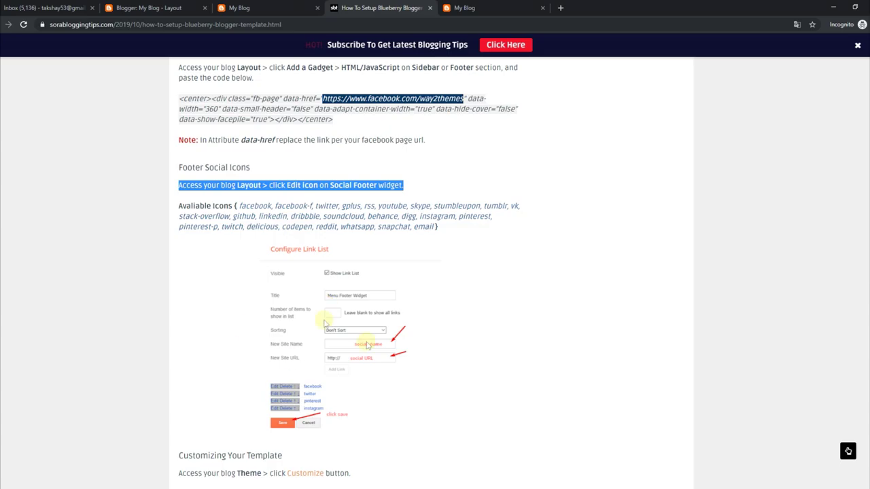
pyautogui.click(251, 7)
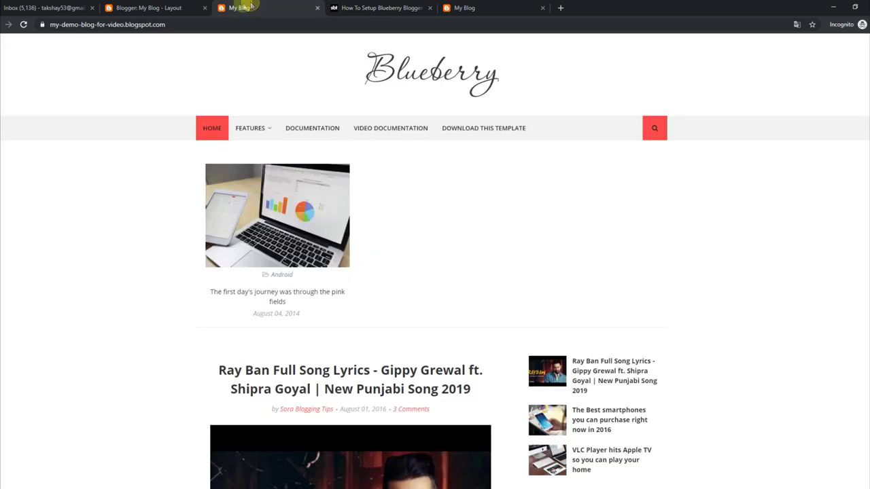
pyautogui.scroll(-15, 842, 367)
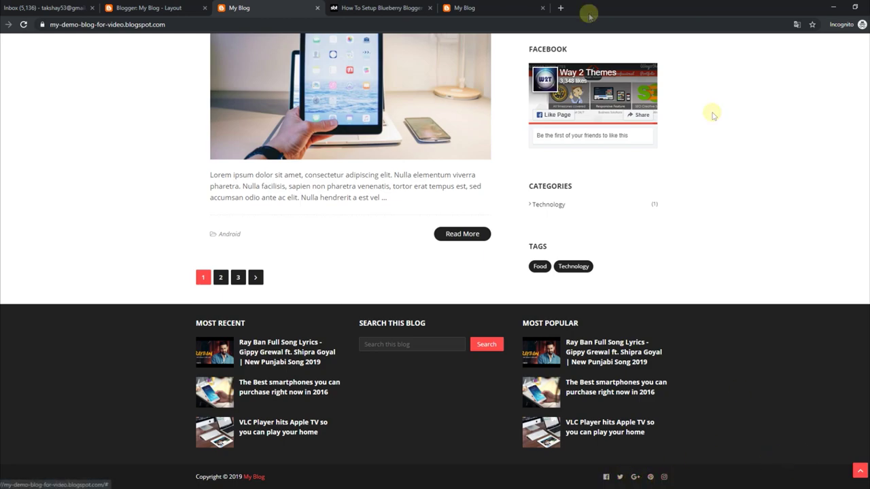
# Delete the facebook link from the Social Widget under Footer Social Icons in the blog layout and save the gadget.
pyautogui.click(175, 6)
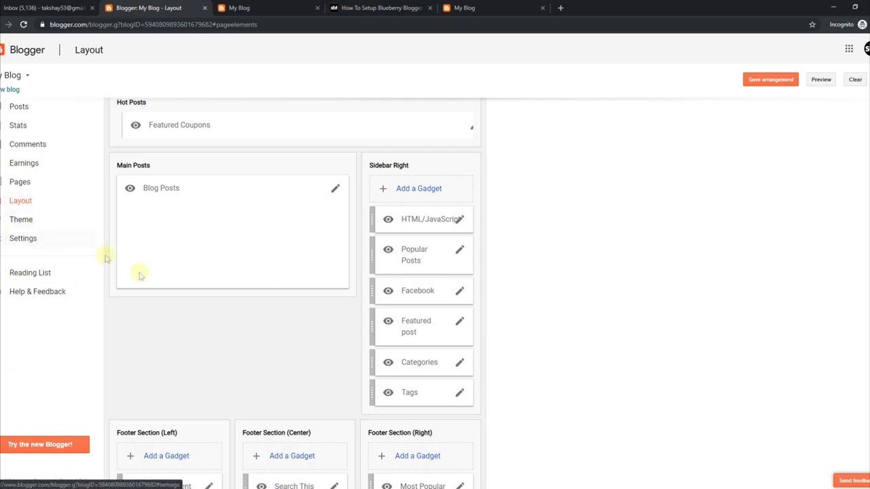
pyautogui.scroll(-2, 741, 320)
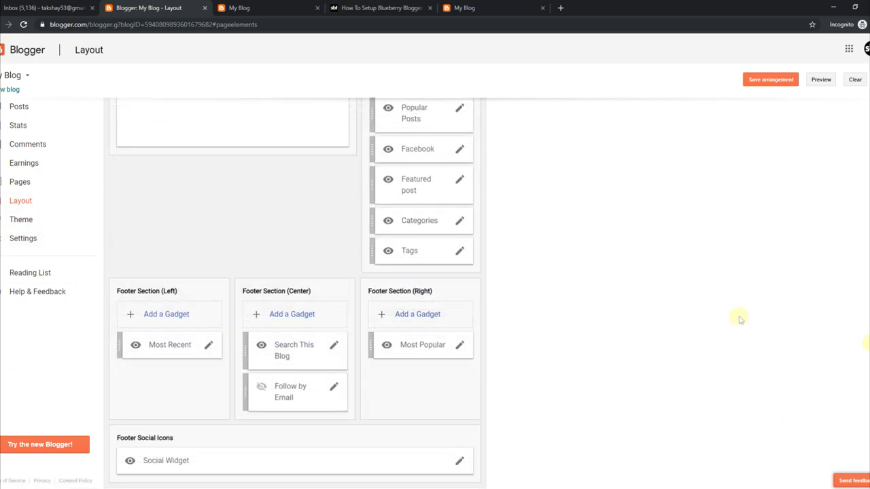
pyautogui.click(459, 462)
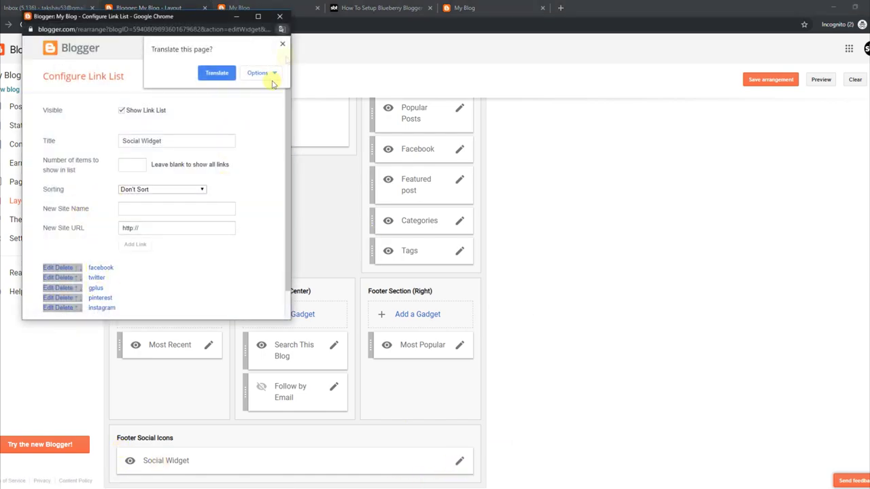
pyautogui.click(281, 46)
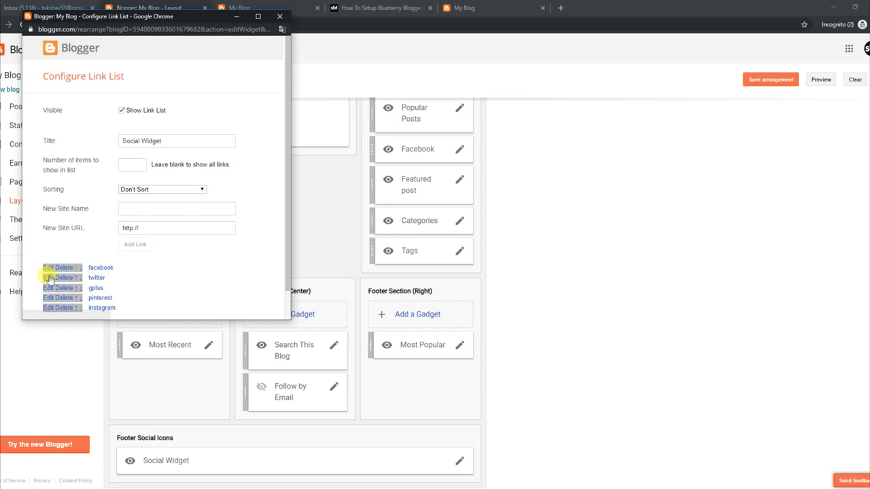
pyautogui.click(63, 269)
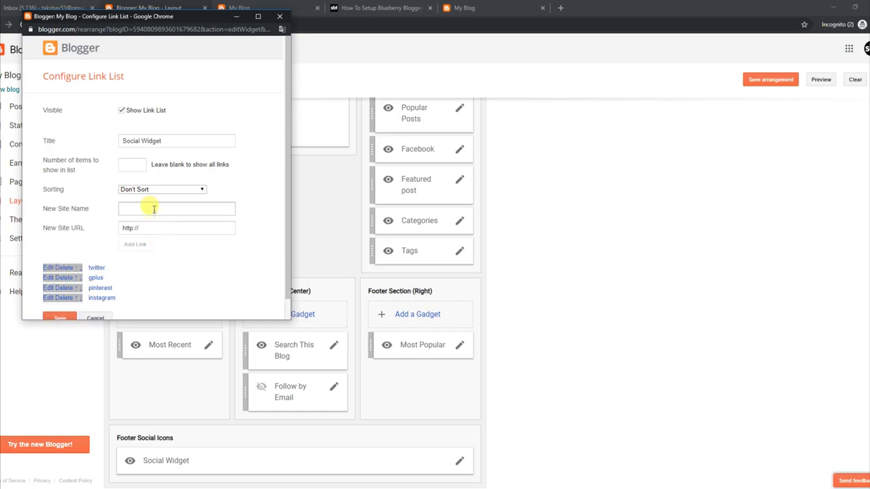
pyautogui.click(68, 317)
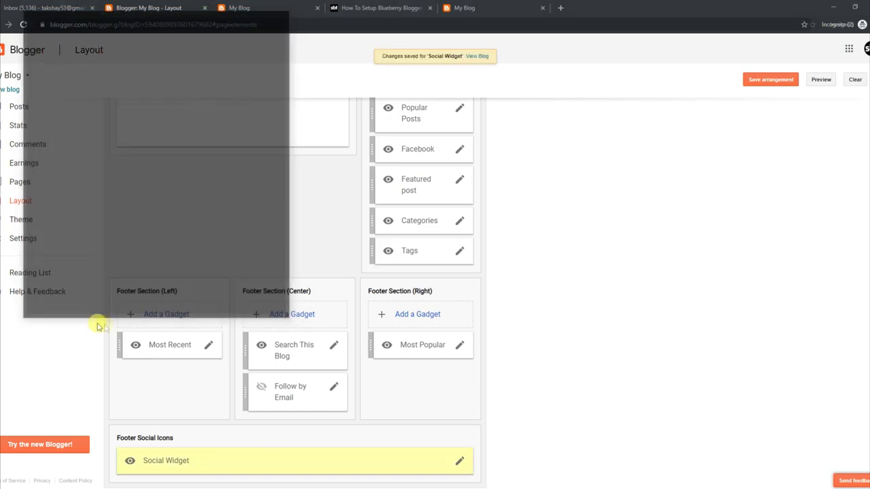
# Reload the published blog and check the social icons in its footer.
pyautogui.click(248, 7)
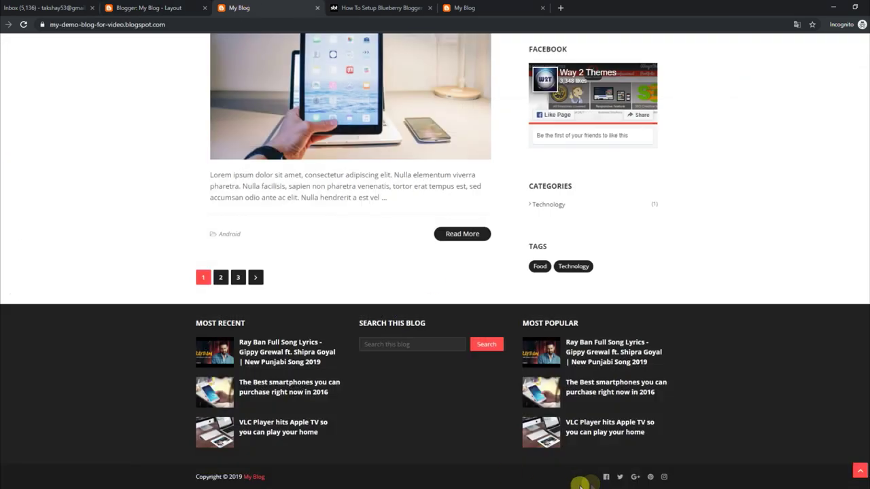
pyautogui.click(23, 24)
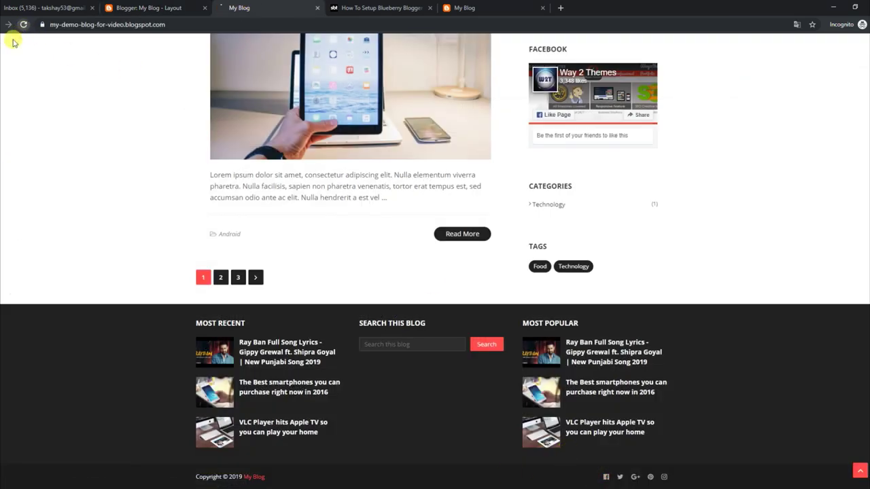
pyautogui.scroll(-20, 435, 272)
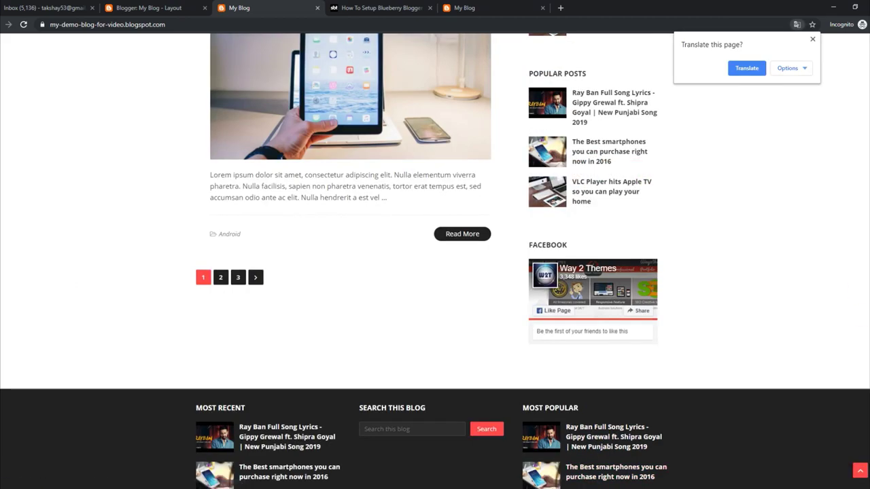
# View the social icons beside the copyright line at the bottom of the published blog.
pyautogui.scroll(-2, 435, 272)
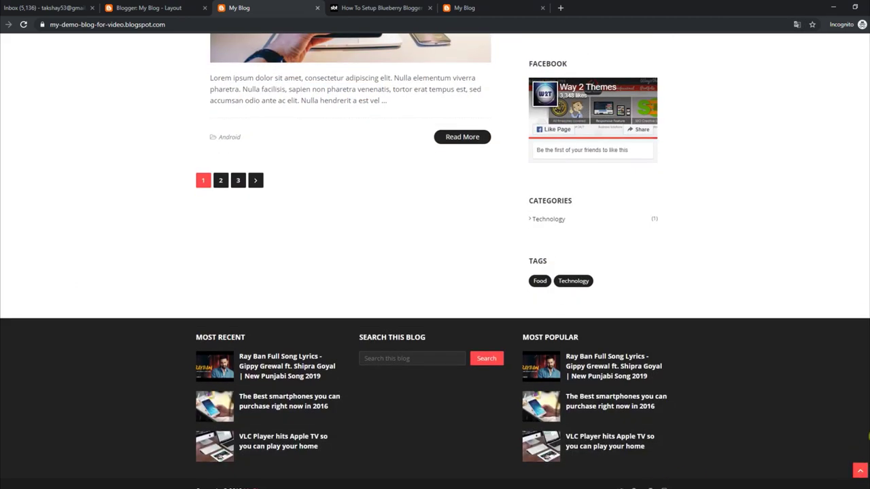
pyautogui.scroll(-1, 435, 272)
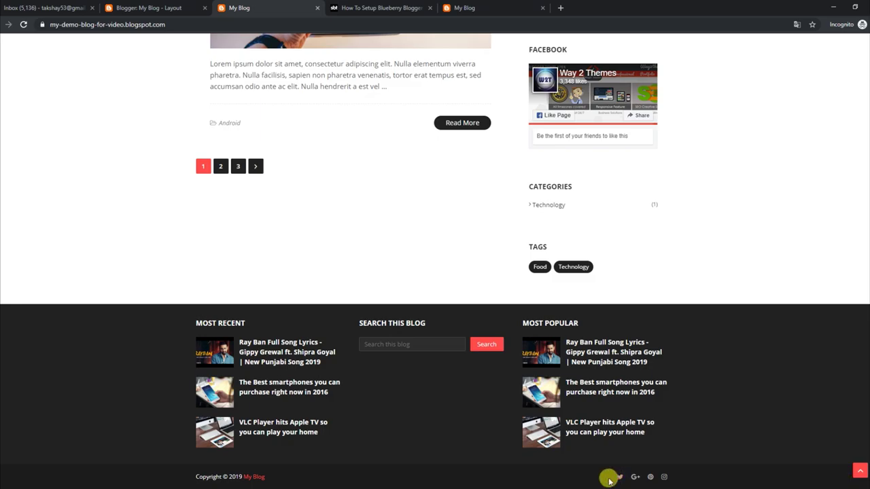
pyautogui.scroll(20, 849, 102)
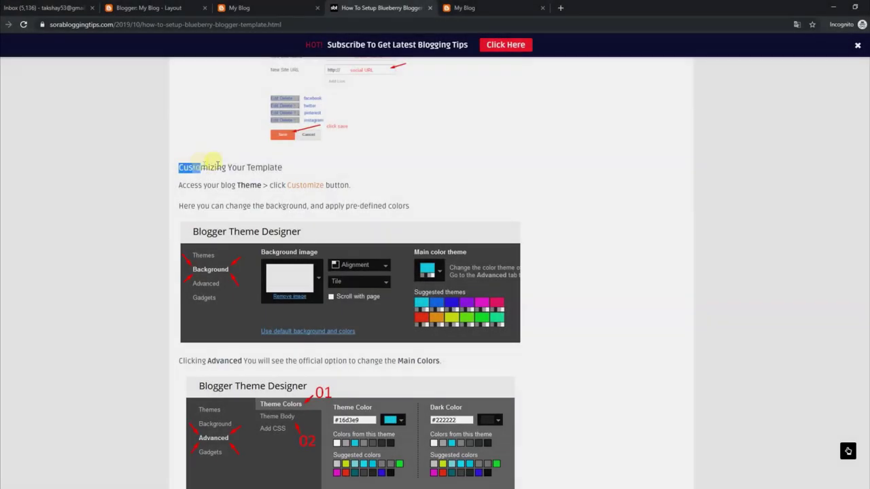
# Read the guide's Customizing Your Template instructions on changing the background and applying pre-defined colors.
pyautogui.moveTo(208, 167); pyautogui.dragTo(271, 165)
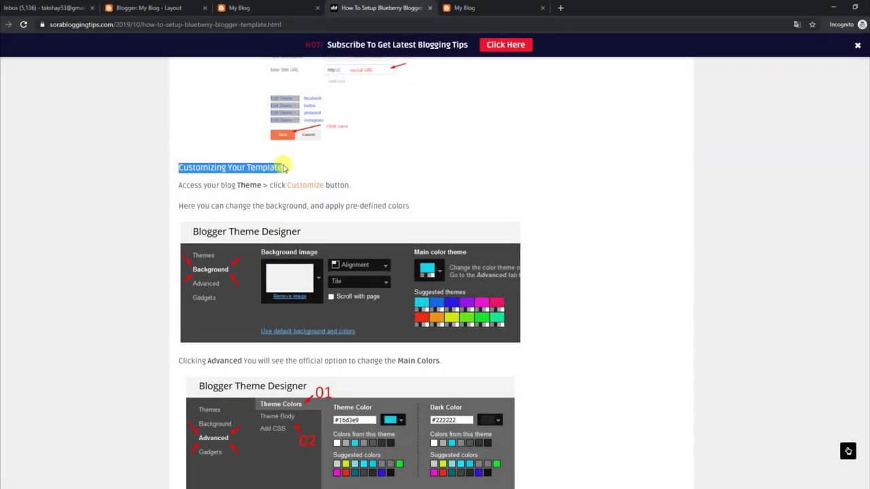
pyautogui.moveTo(179, 185); pyautogui.dragTo(355, 183)
pyautogui.moveTo(179, 205); pyautogui.dragTo(403, 206)
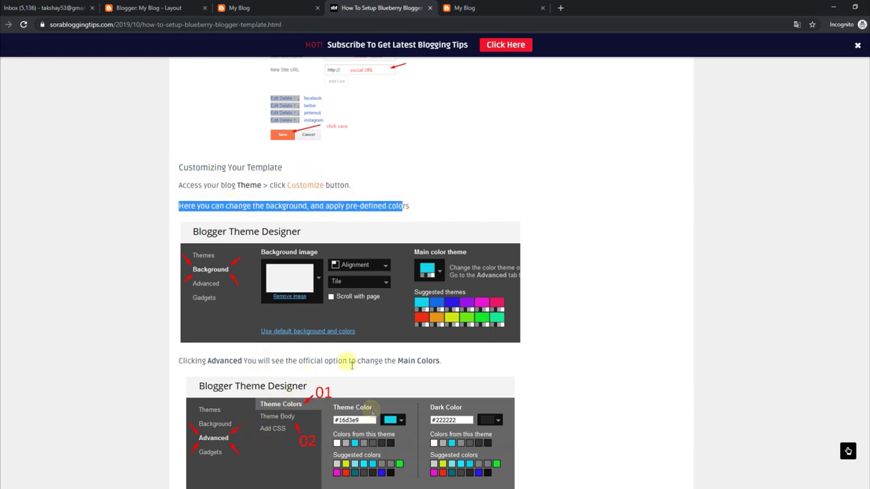
# Return to the Blogger dashboard and open the Background settings of the theme's Customize designer.
pyautogui.click(257, 5)
pyautogui.click(158, 5)
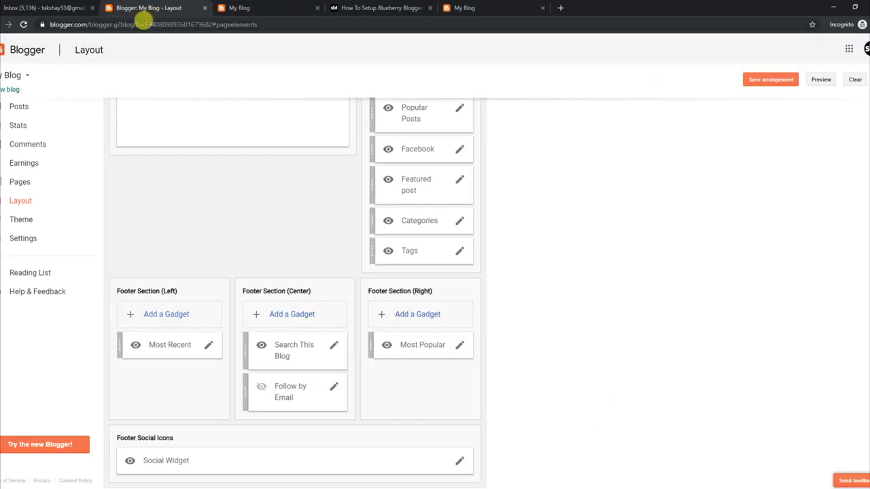
pyautogui.click(23, 221)
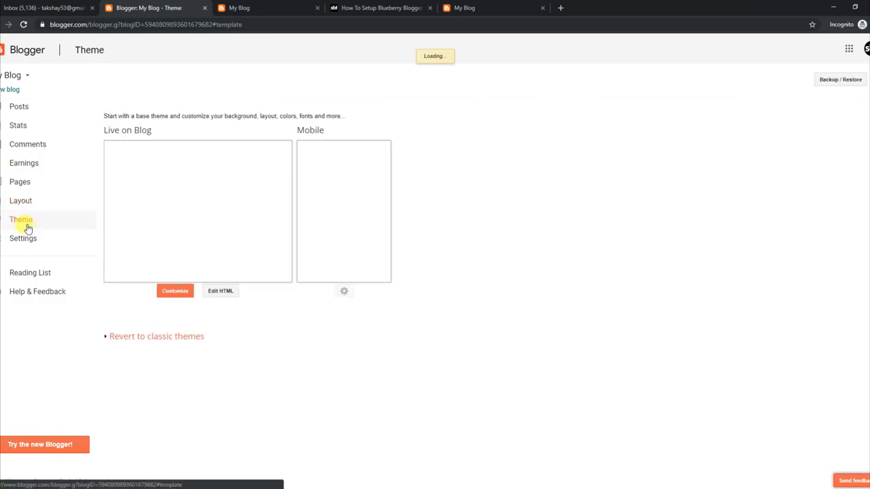
pyautogui.click(175, 291)
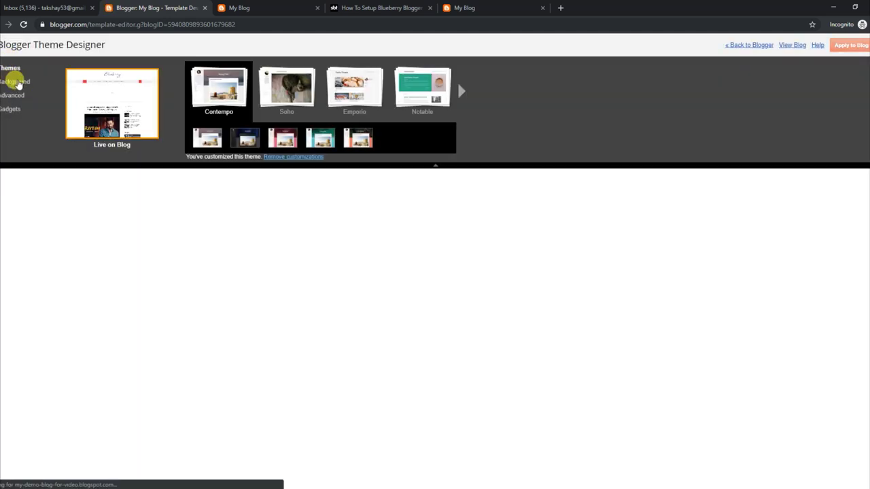
pyautogui.click(17, 82)
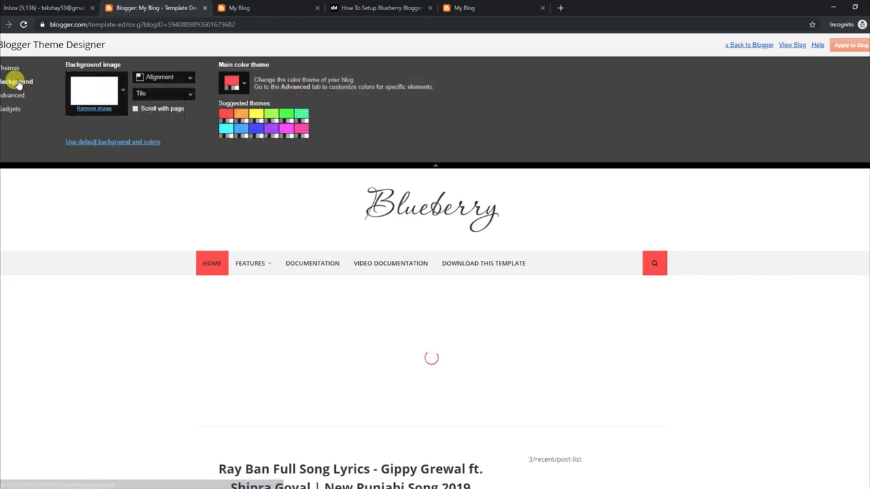
# Try the orange and then the pink suggested color theme, and preview the blog with the designer options collapsed.
pyautogui.click(243, 117)
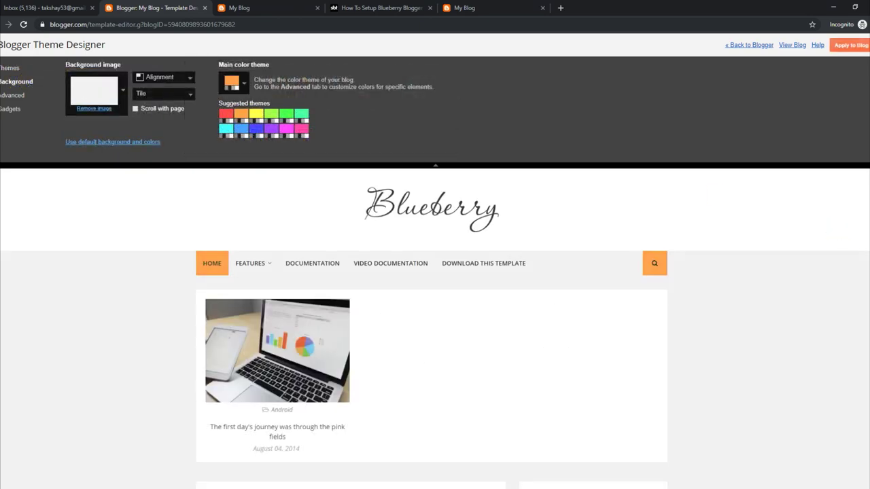
pyautogui.scroll(-10, 866, 345)
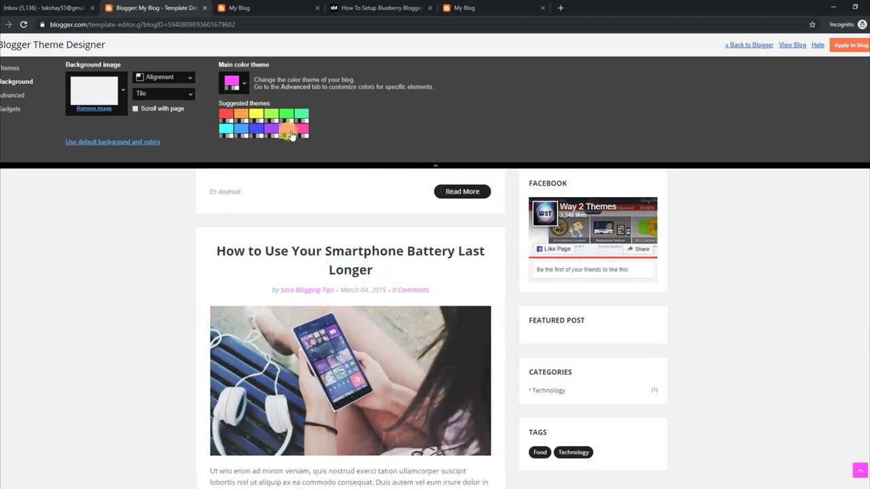
pyautogui.click(437, 165)
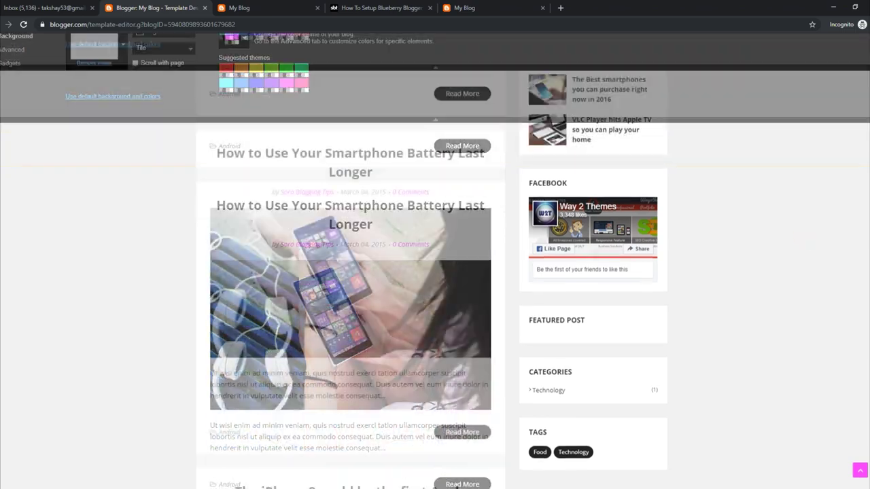
pyautogui.scroll(15, 867, 68)
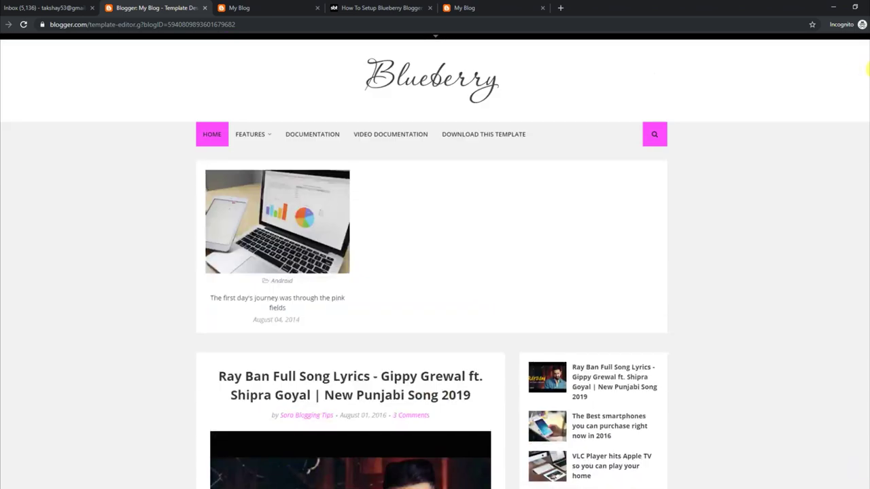